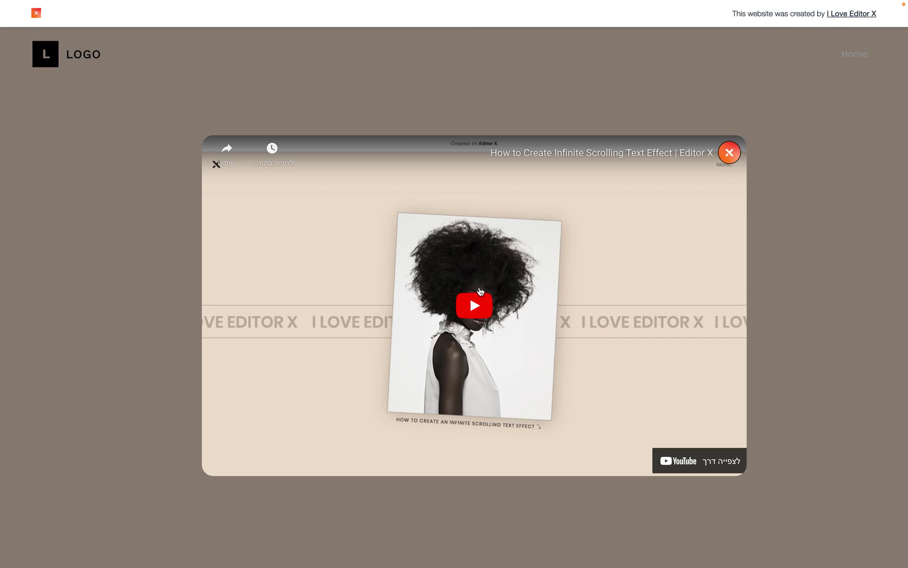
- Play the embedded Editor X scrolling-text tutorial video in the site preview
left_click(476, 292)
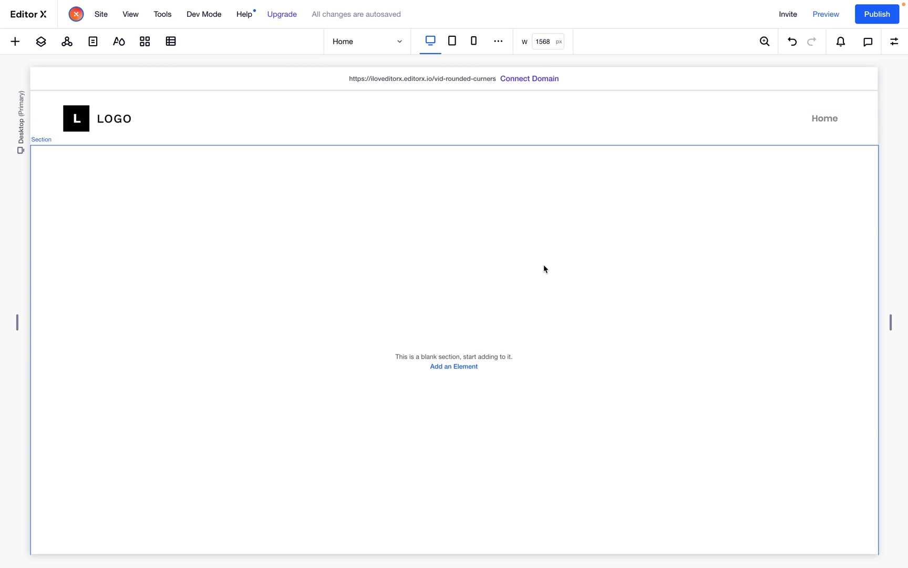
- Add a container to the blank Home page section from Quick Add
left_click(543, 267)
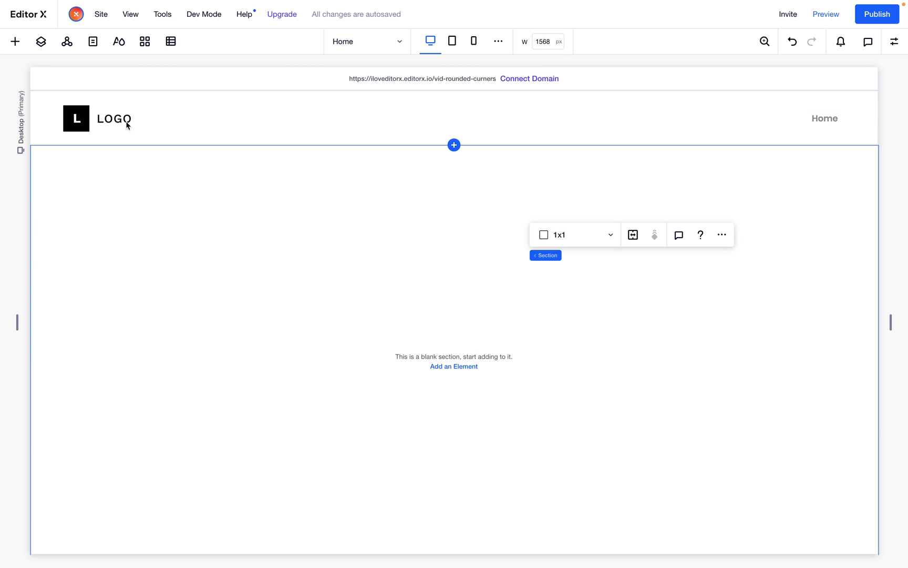
left_click(15, 41)
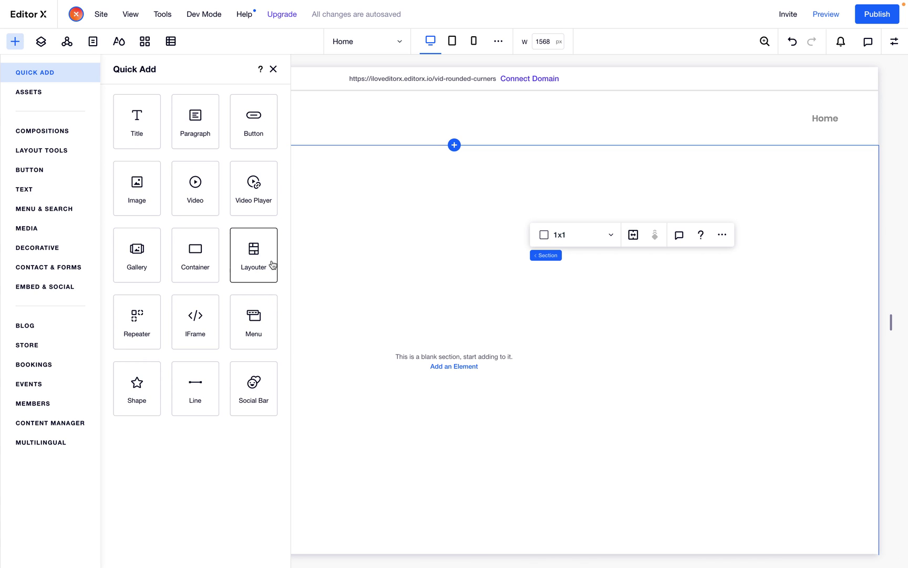
left_click_drag(197, 269, 468, 345)
- Drop a video player inside the container and resize it to 377×212
left_click(21, 44)
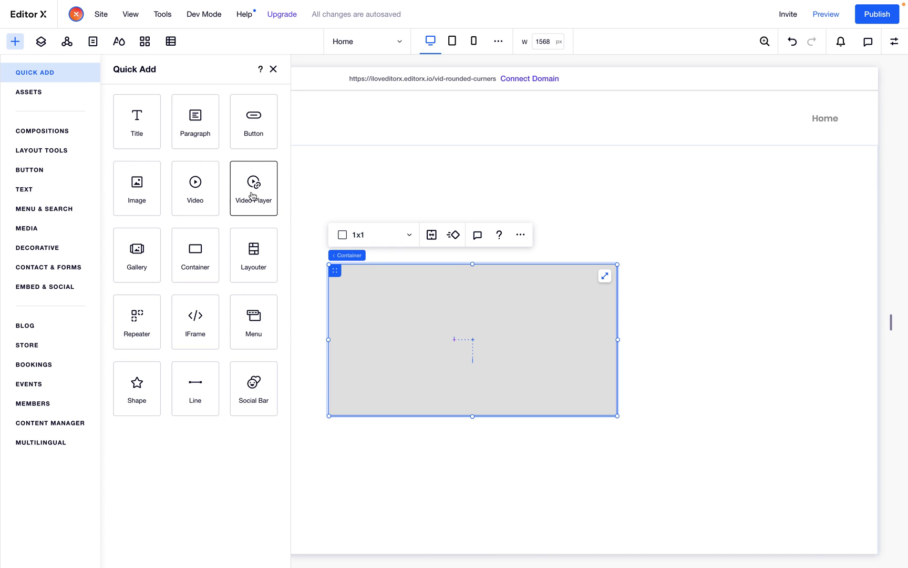
left_click_drag(249, 193, 435, 282)
left_click_drag(401, 314, 401, 314)
left_click_drag(458, 343, 545, 394)
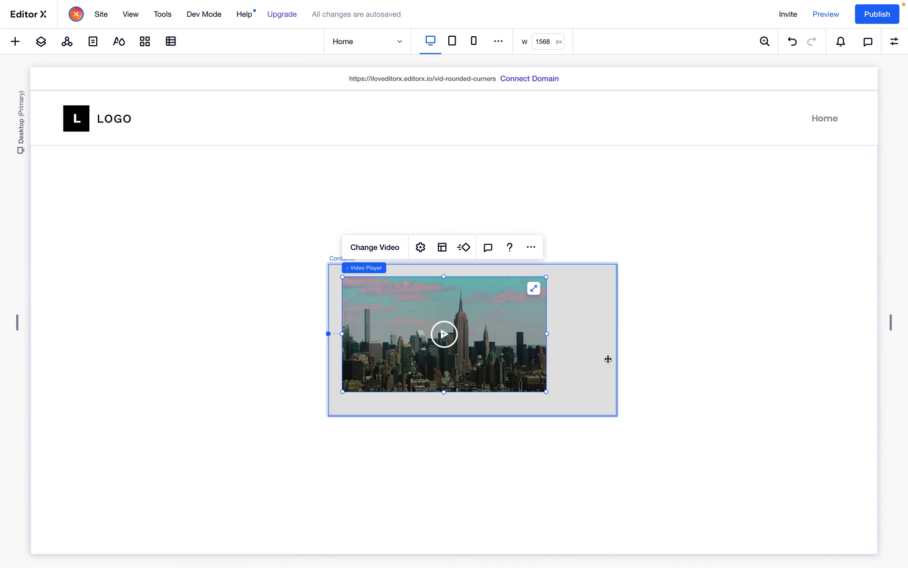
- Switch the video player's source to YouTube in its settings
left_click(662, 349)
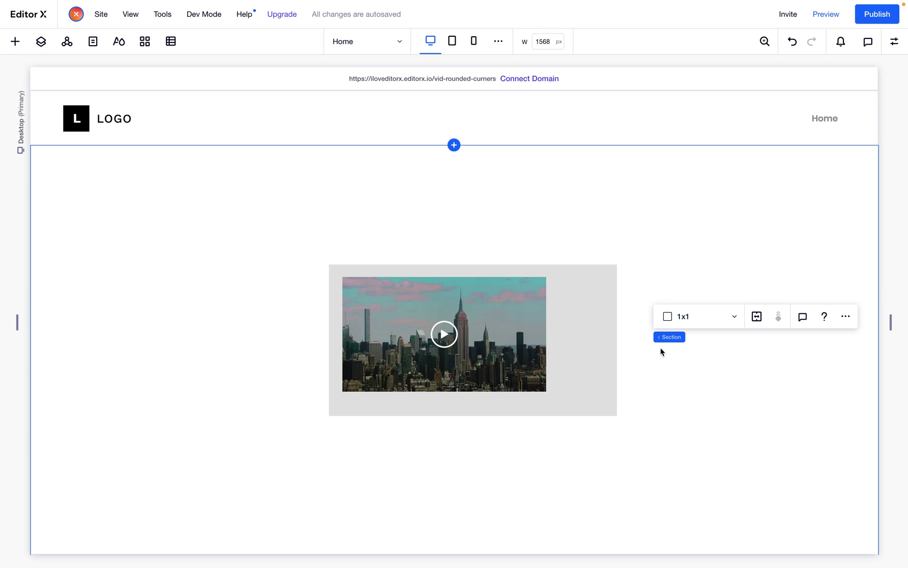
left_click(525, 348)
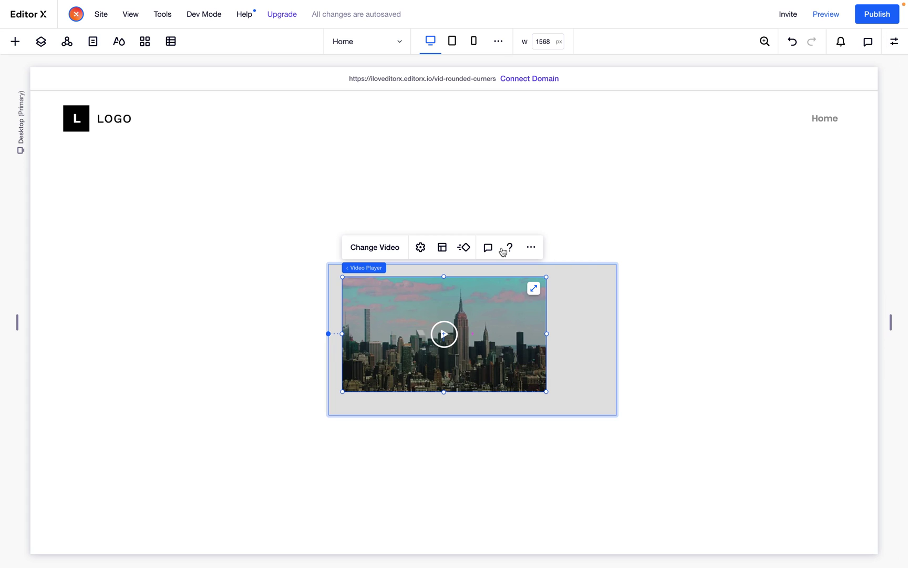
left_click(421, 248)
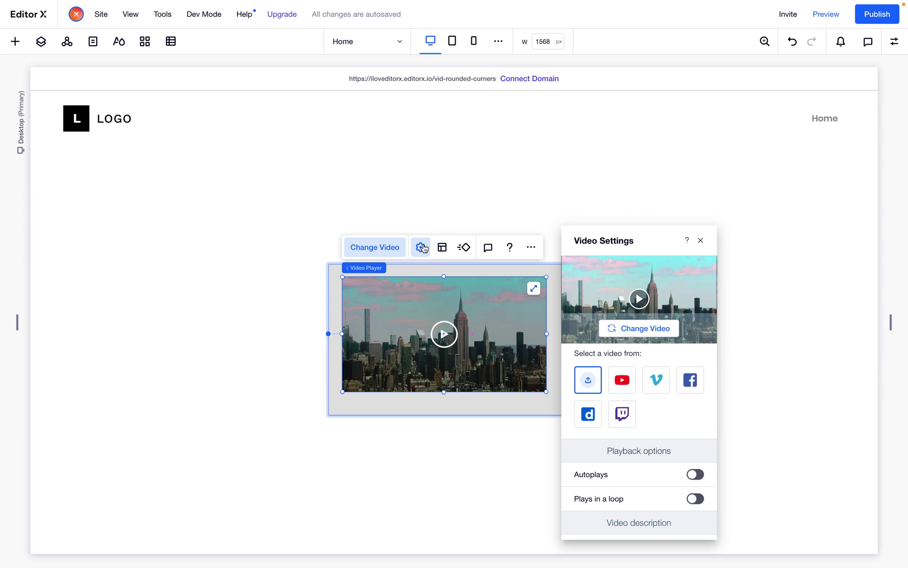
left_click(622, 380)
left_click(670, 164)
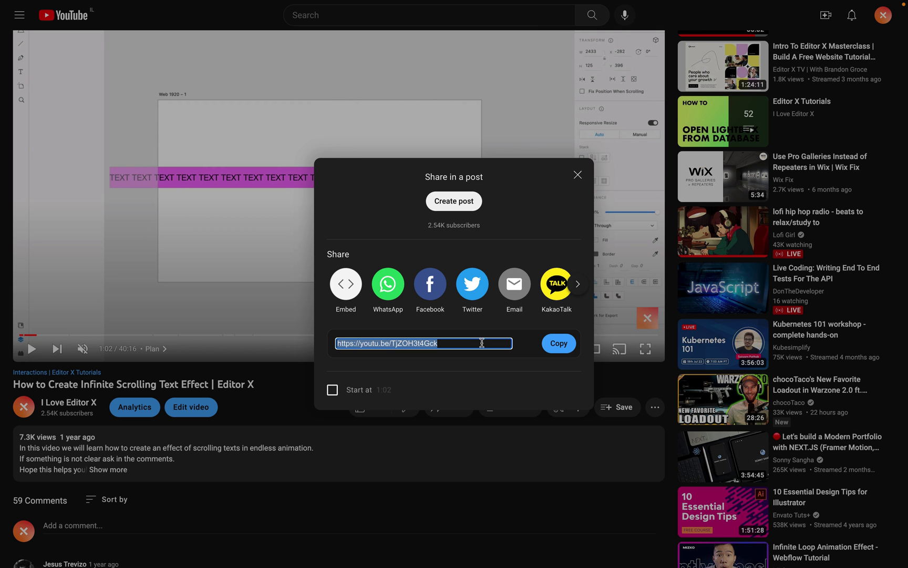
- Copy the youtu.be share link of the Infinite Scrolling Text Effect tutorial
left_click(559, 343)
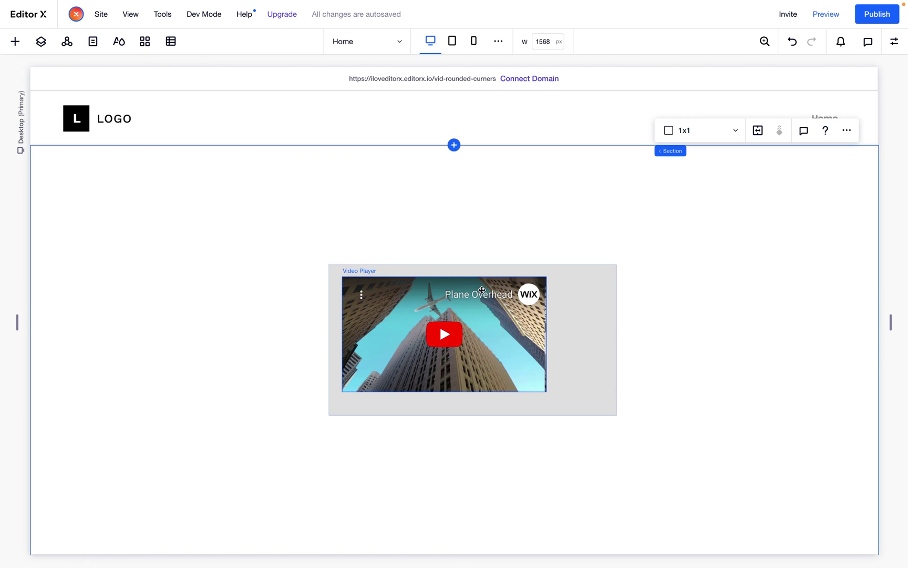
- Paste the copied YouTube short link into the video player's web address setting
left_click(476, 286)
left_click(893, 39)
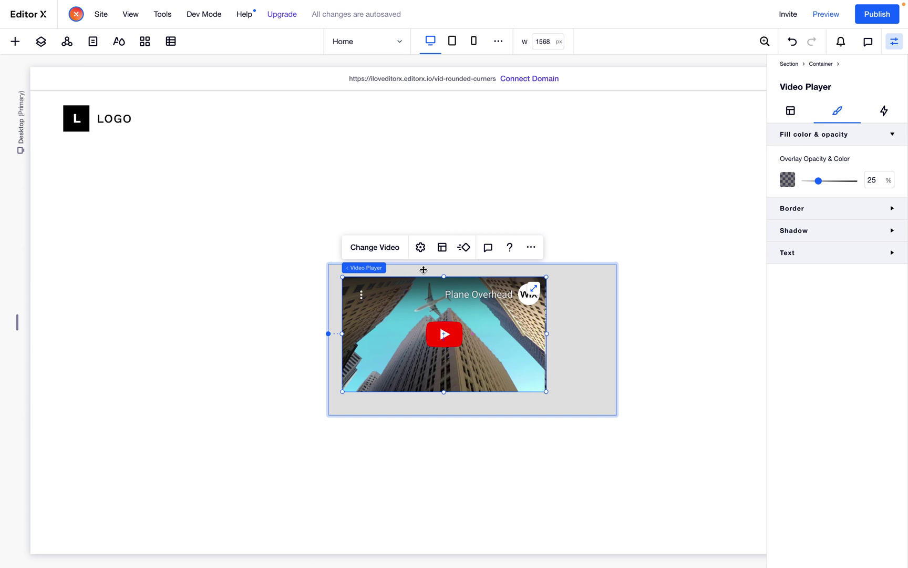
left_click(420, 247)
left_click(661, 471)
key("ctrl+v")
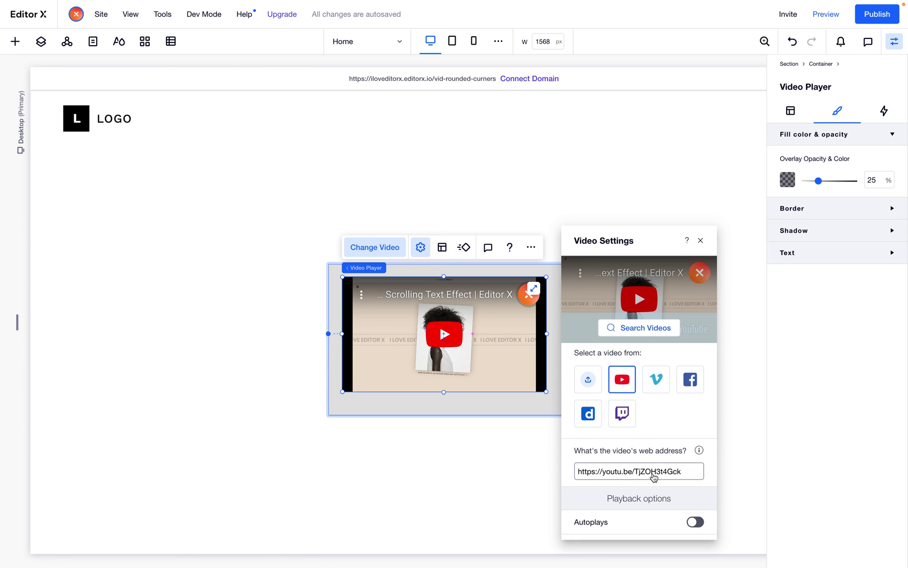
left_click(701, 240)
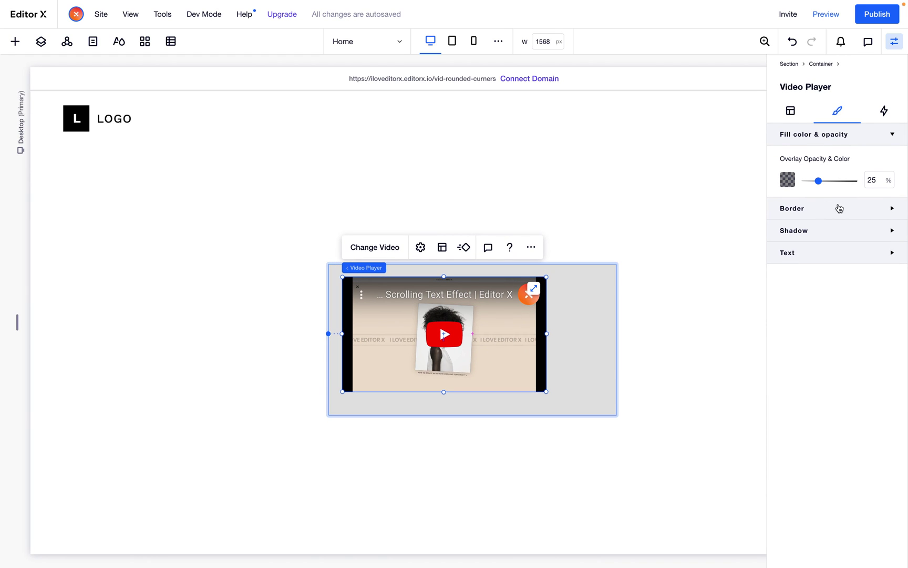
- Give the video player Fixed sizing of 2880 px width and 1800 px height
left_click(790, 111)
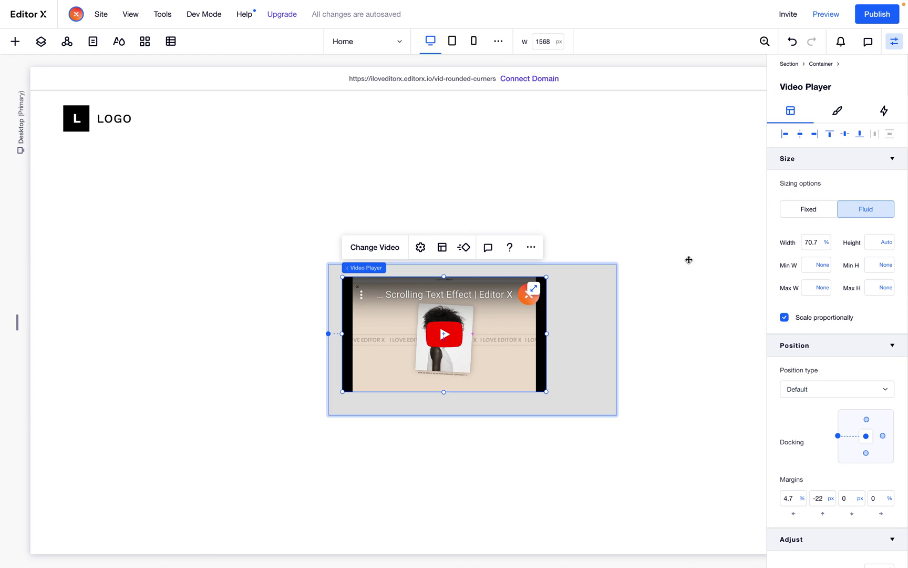
left_click(810, 210)
left_click(817, 242)
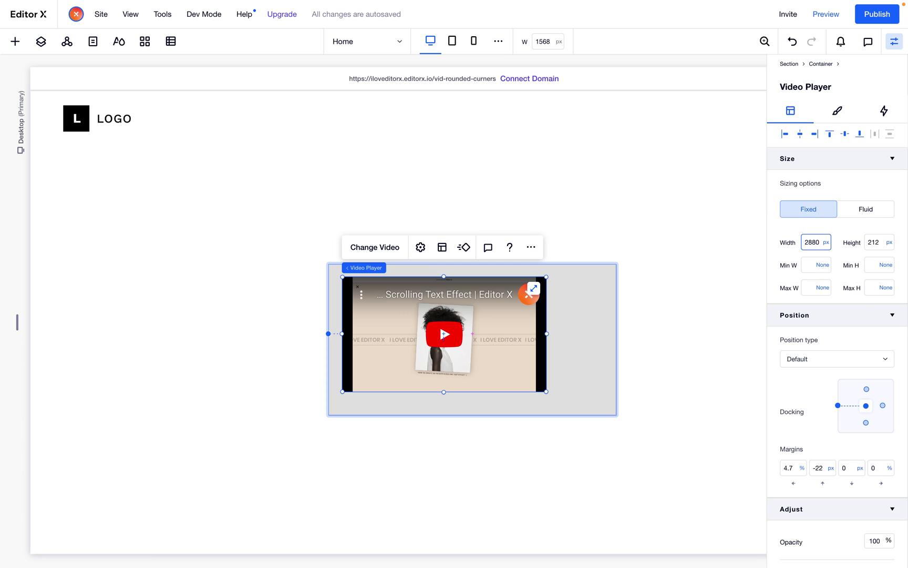
key("Tab")
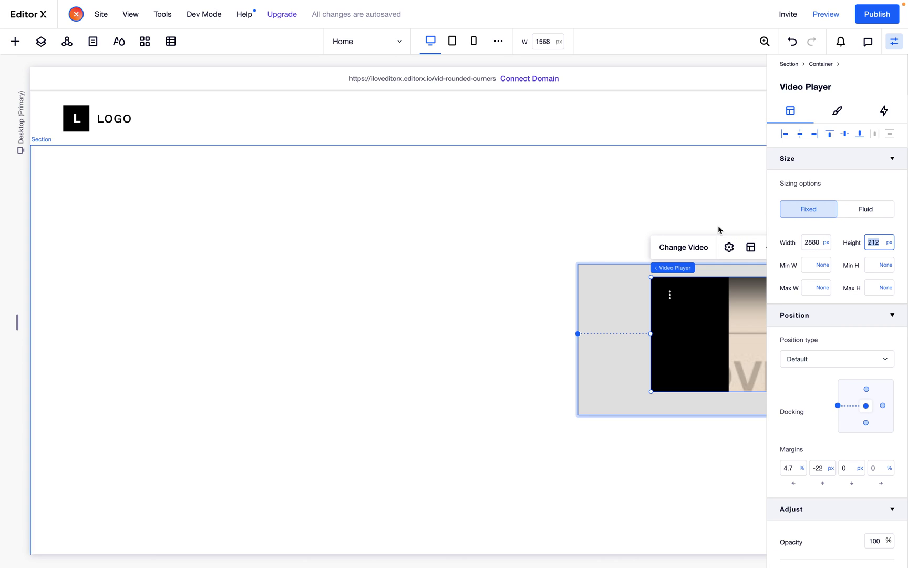
scroll(626, 167, "right", 5)
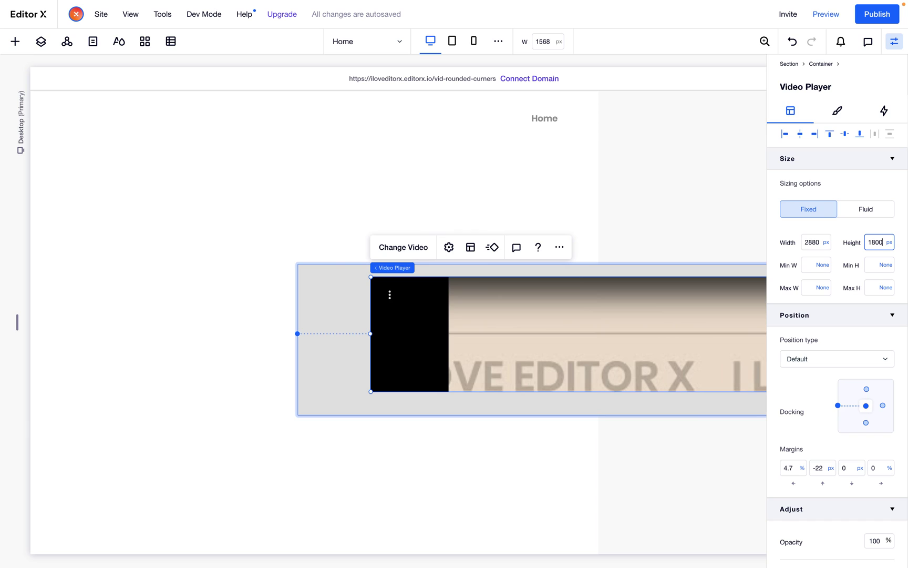
key("Return")
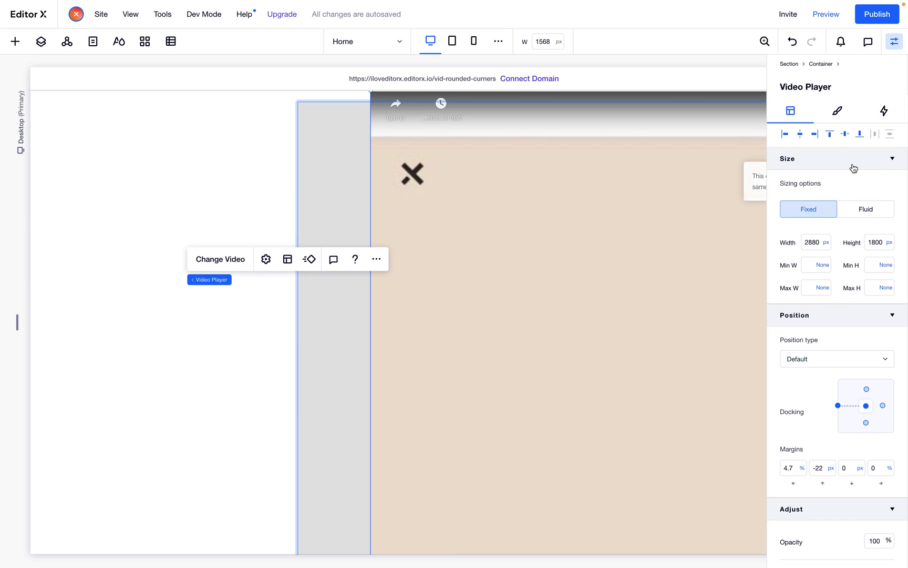
- Make the player fluid at 100% width, aligned left and top in its container
left_click(863, 219)
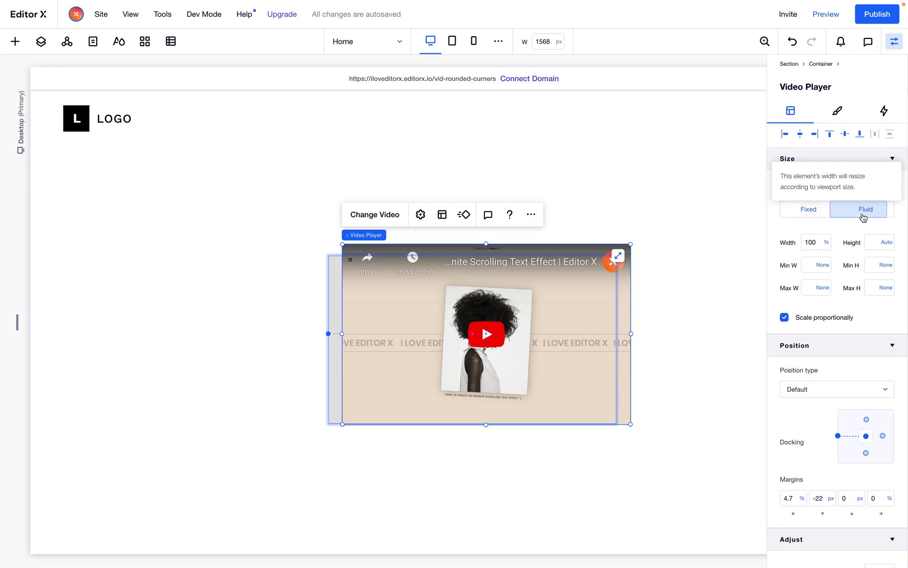
left_click(784, 134)
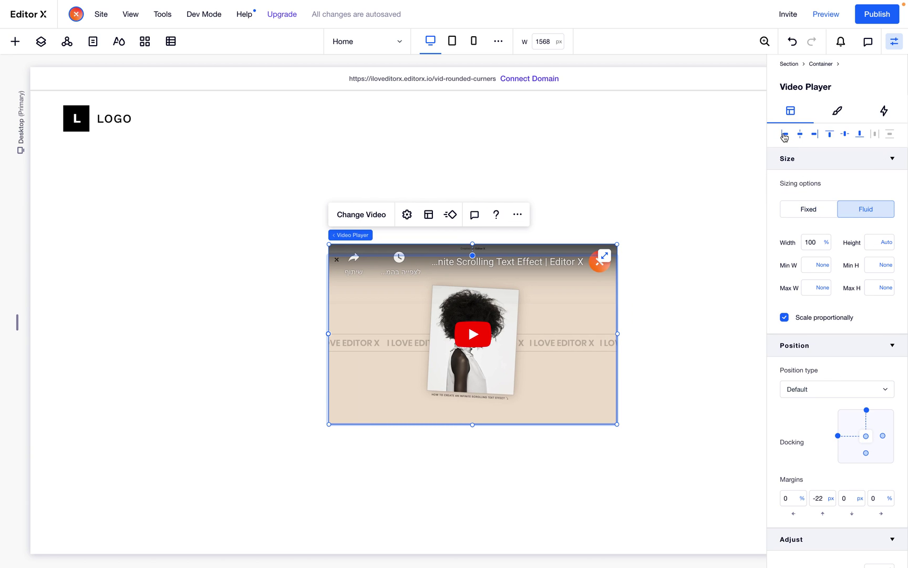
left_click(830, 135)
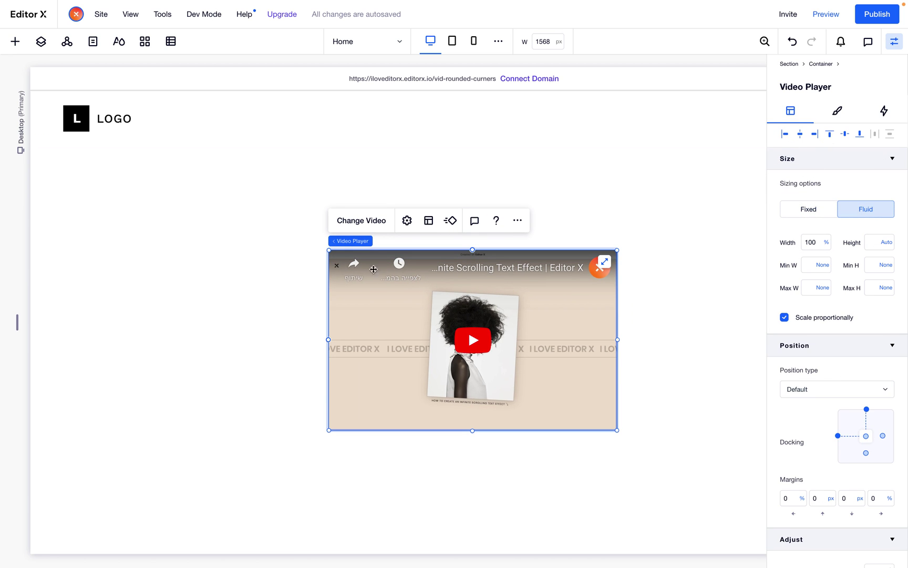
left_click(683, 244)
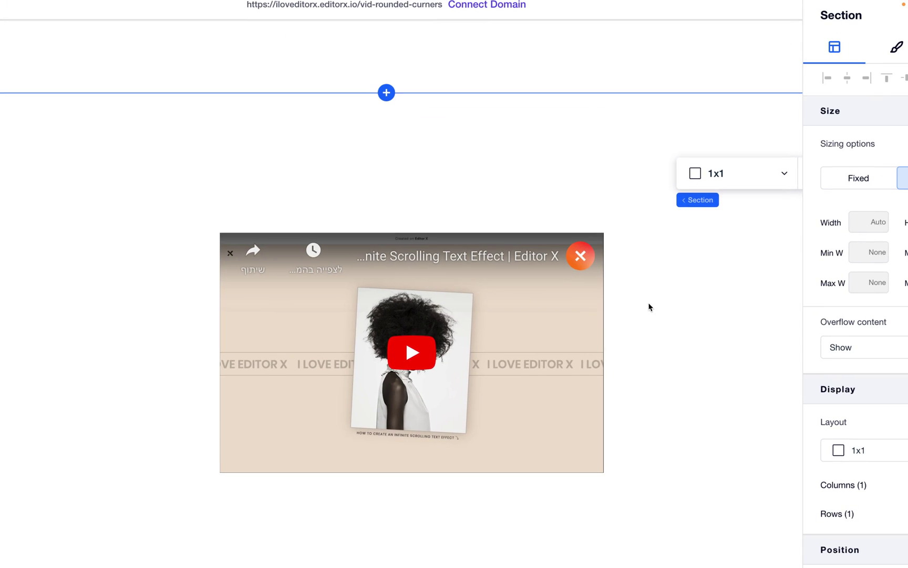
left_click(612, 338)
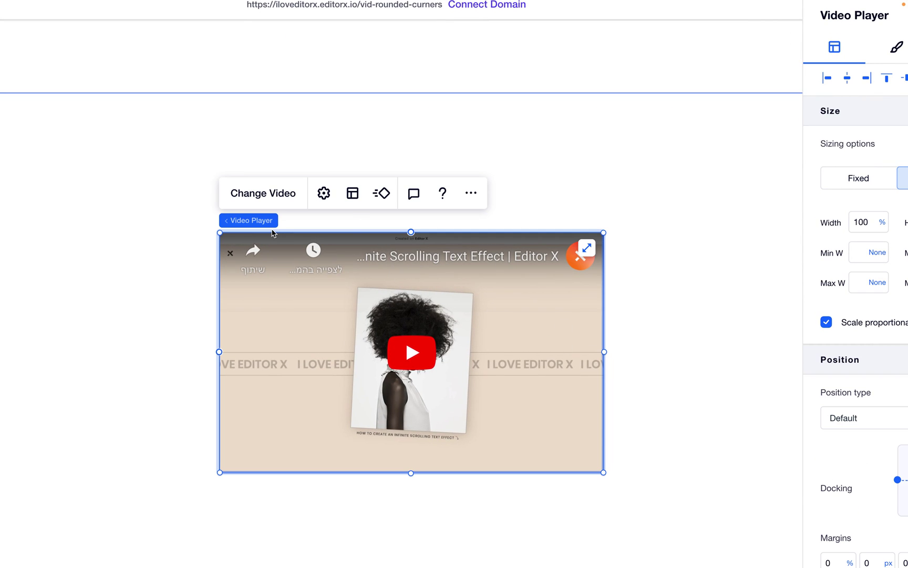
- Set the container's minimum height to None and its width to 50%
mouse_move(276, 226)
left_click(581, 269)
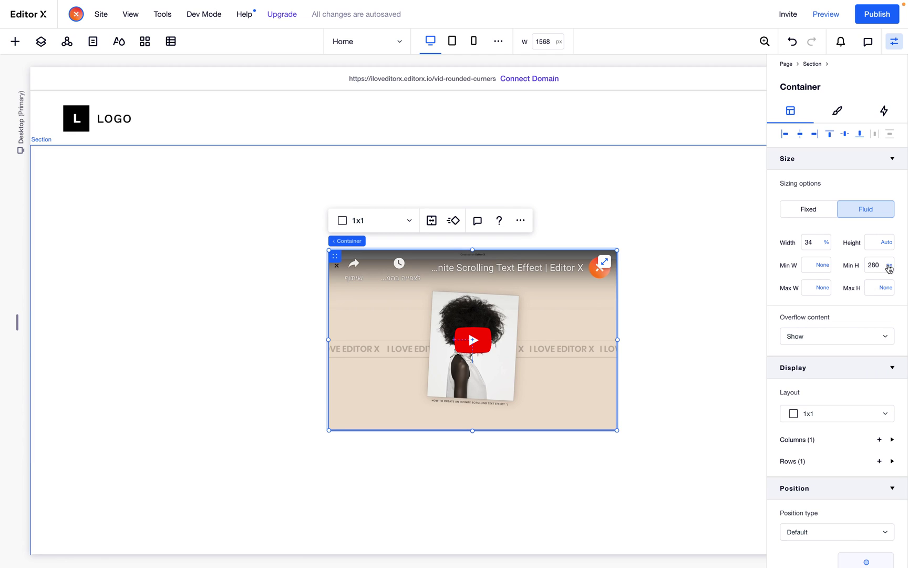
left_click(888, 264)
left_click(826, 245)
left_click(823, 244)
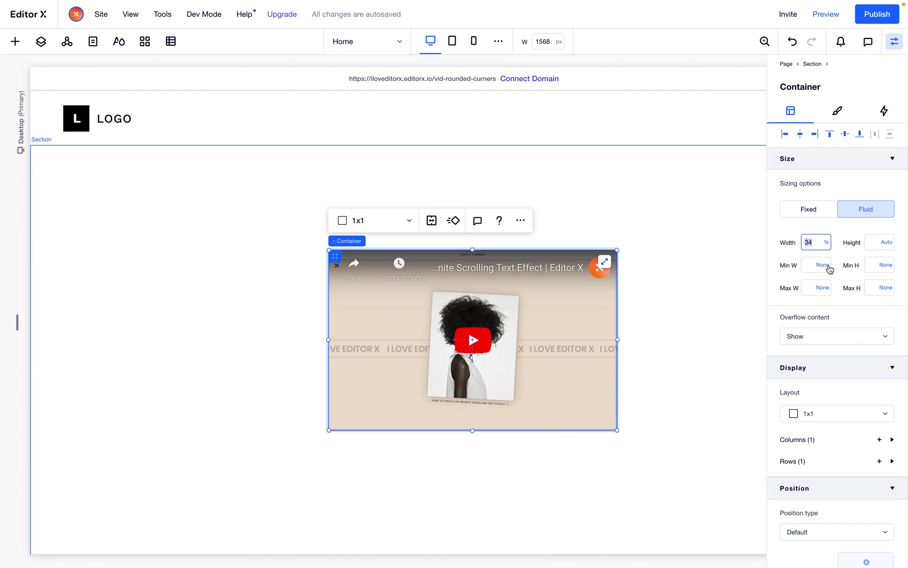
type("50")
key("Return")
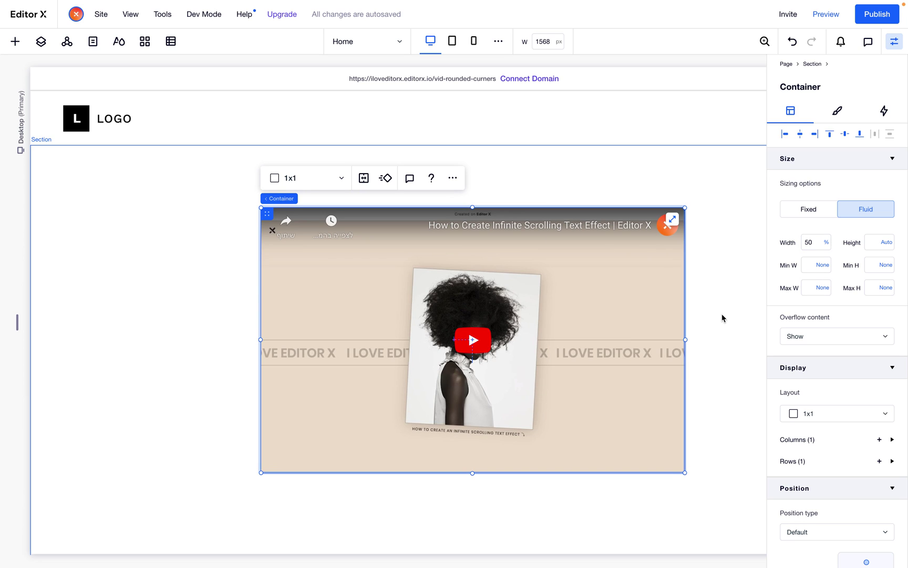
- Set the container's Overflow content to Hide
left_click(824, 339)
left_click(820, 364)
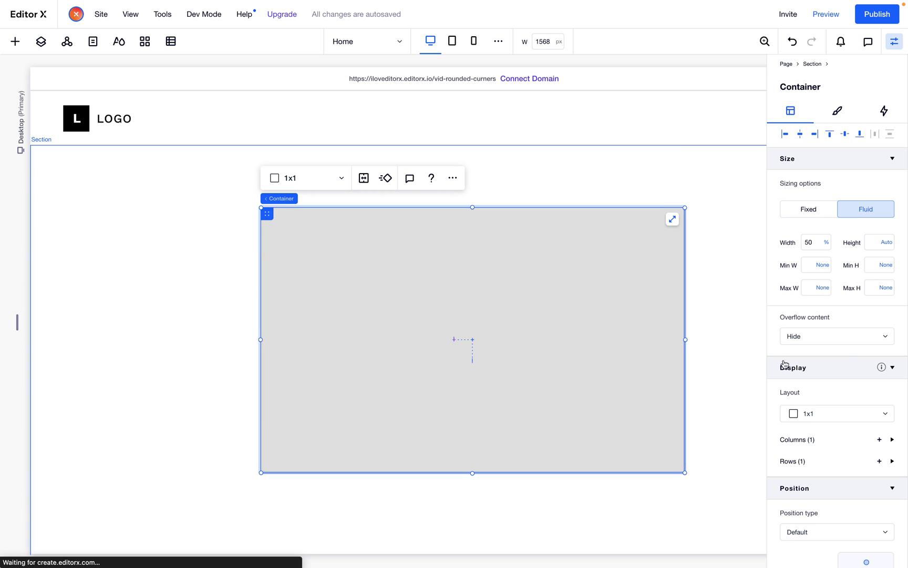
left_click(707, 269)
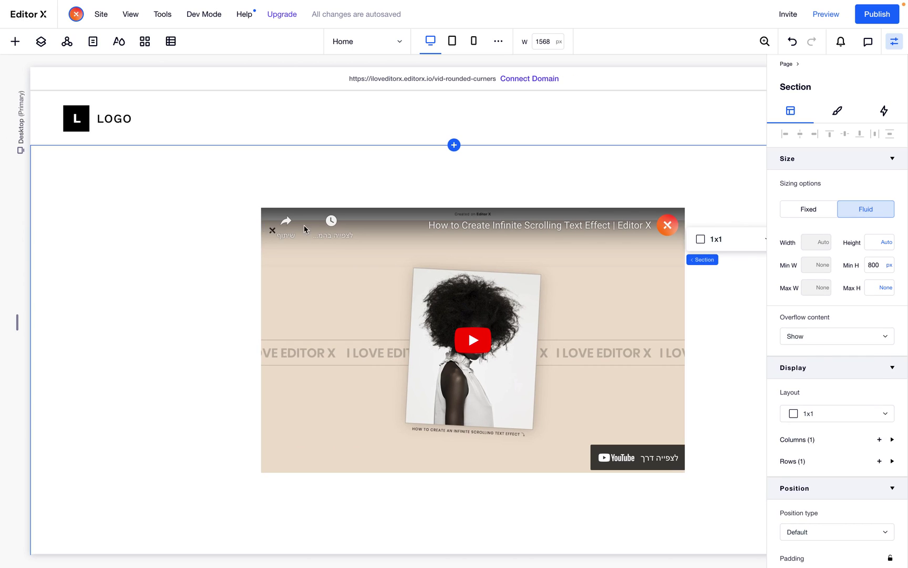
left_click(342, 234)
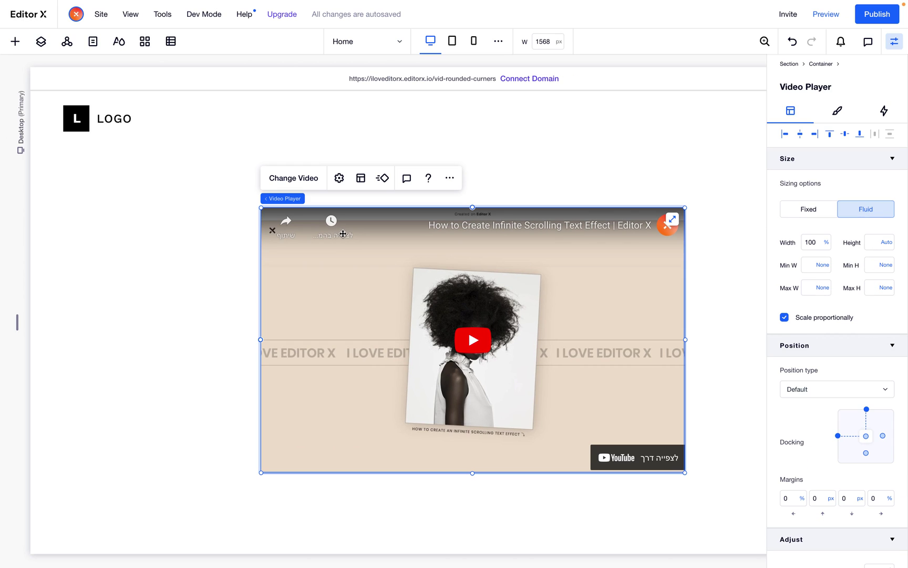
- Drag a hexagon from Decorative > Basic Shapes onto the video player
left_click(189, 198)
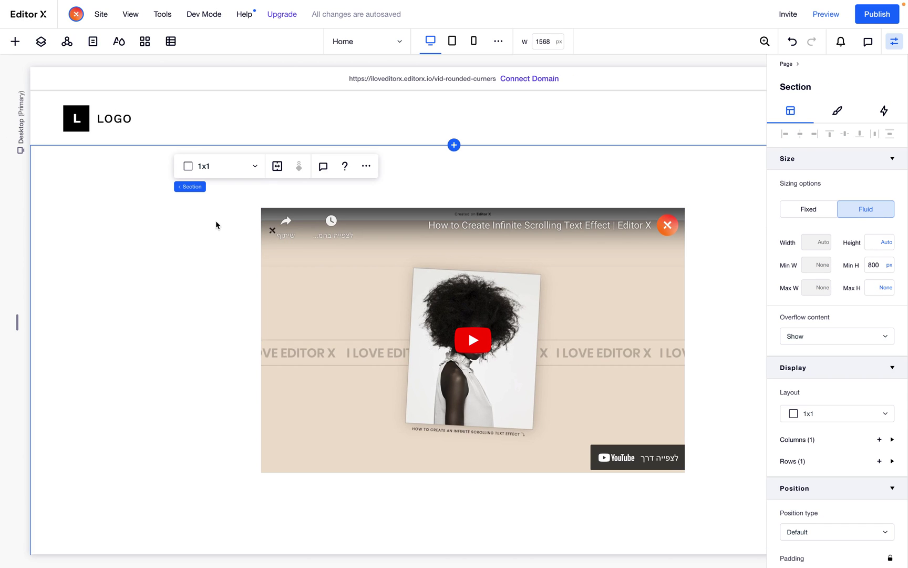
left_click(15, 41)
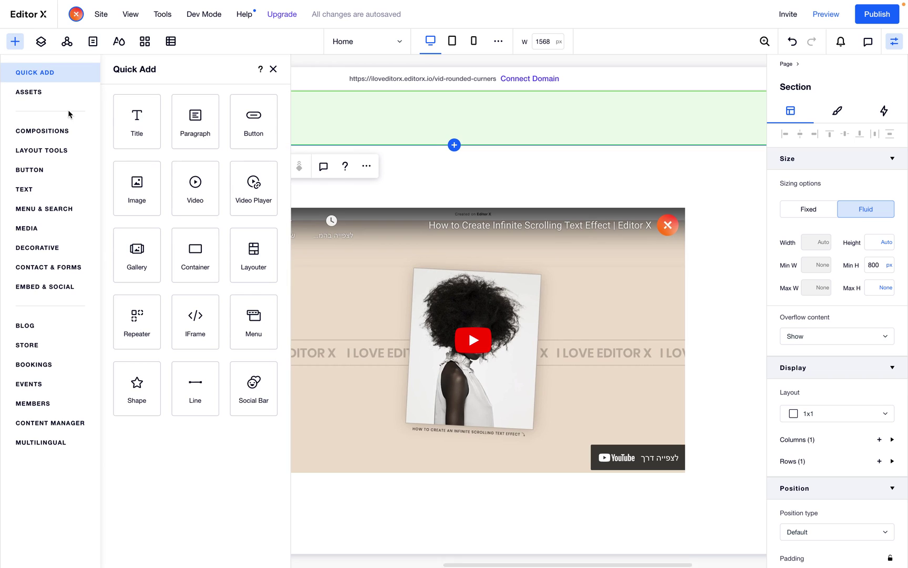
left_click(28, 228)
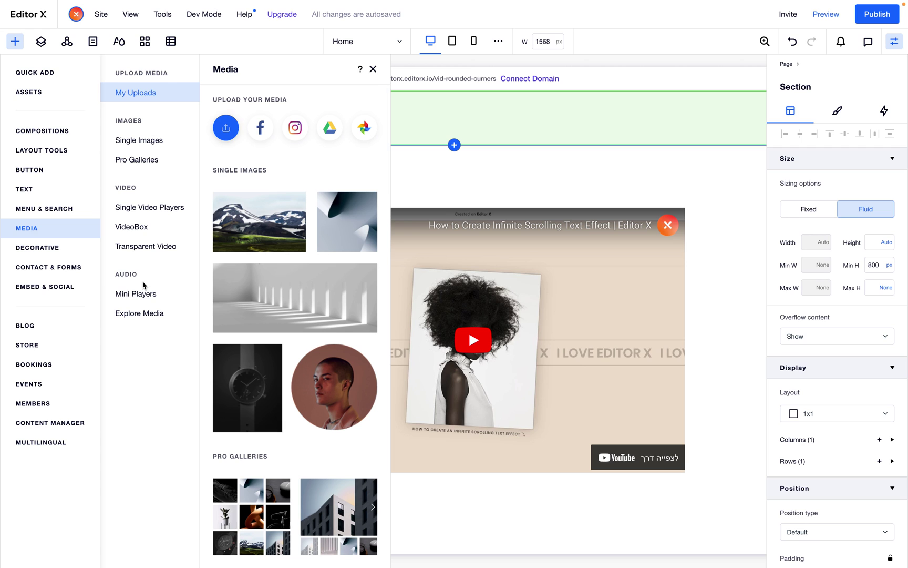
left_click(37, 248)
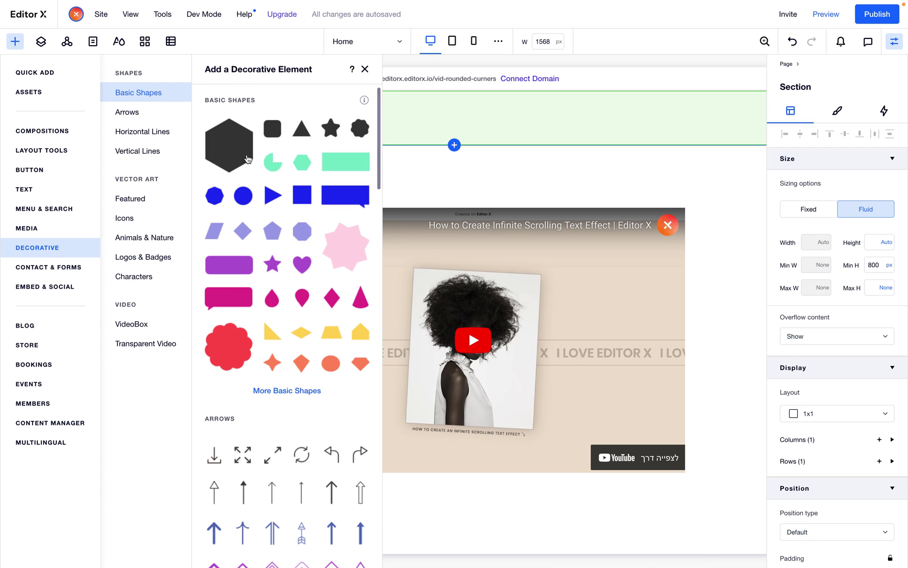
left_click_drag(229, 149, 355, 343)
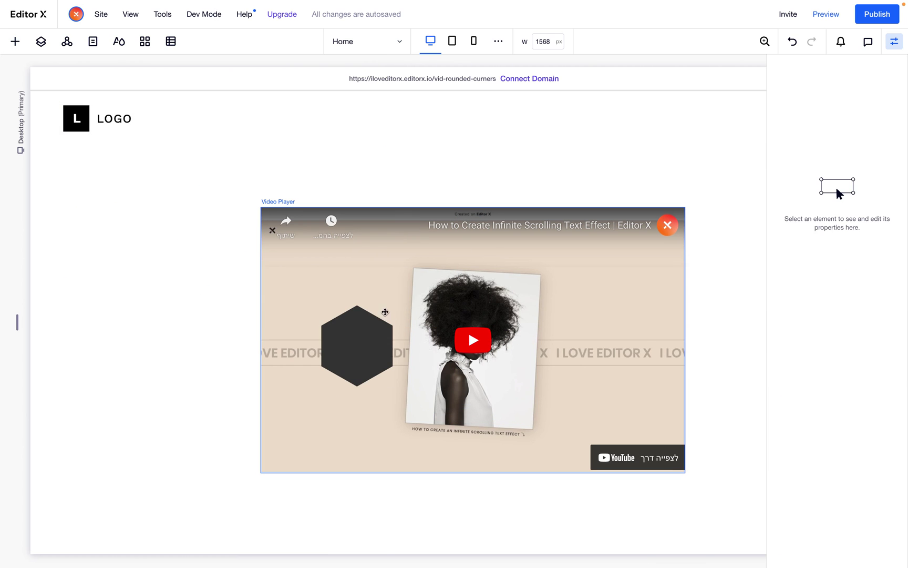
- Swap the hexagon for the Corner shape from the Choose Vector Art library
left_click(350, 277)
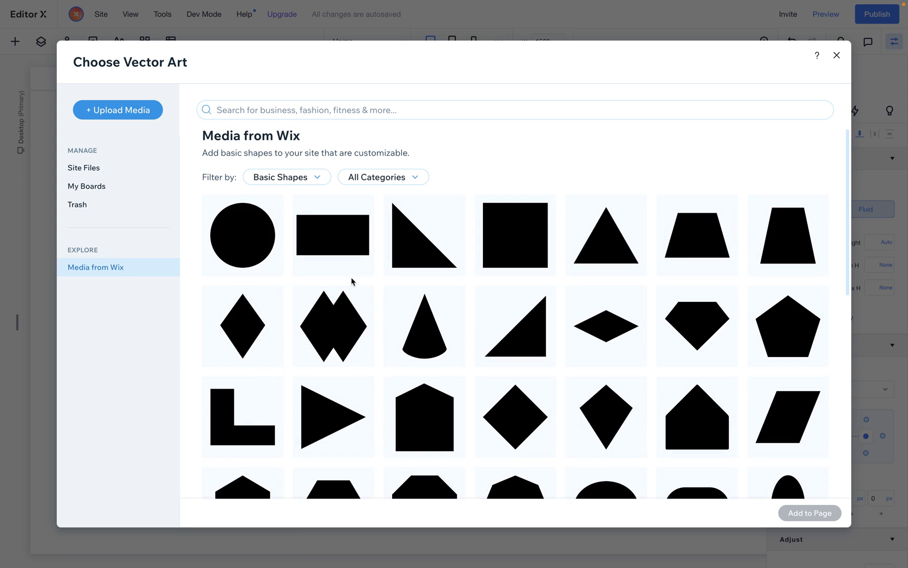
scroll(362, 269, "down", 2)
scroll(543, 268, "down", 2)
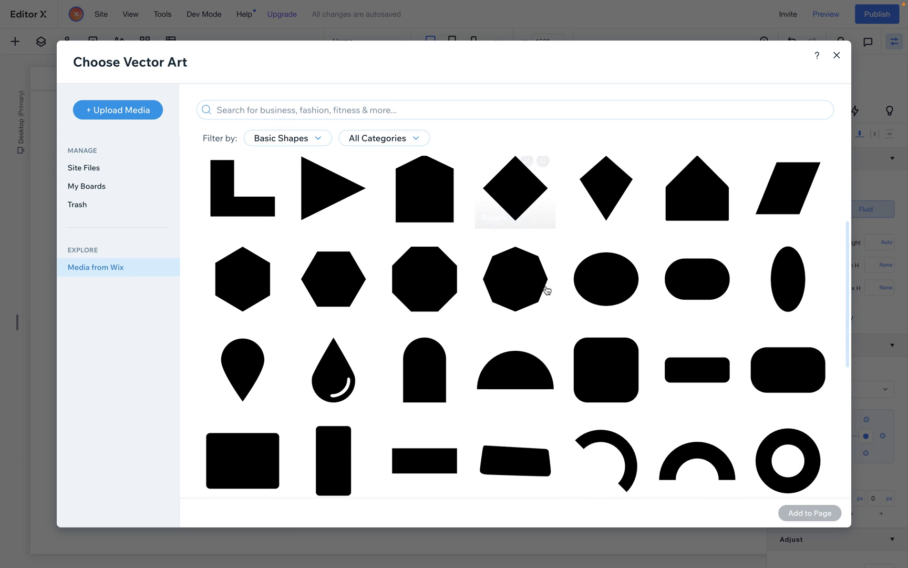
scroll(547, 290, "down", 2)
scroll(547, 290, "down", 5)
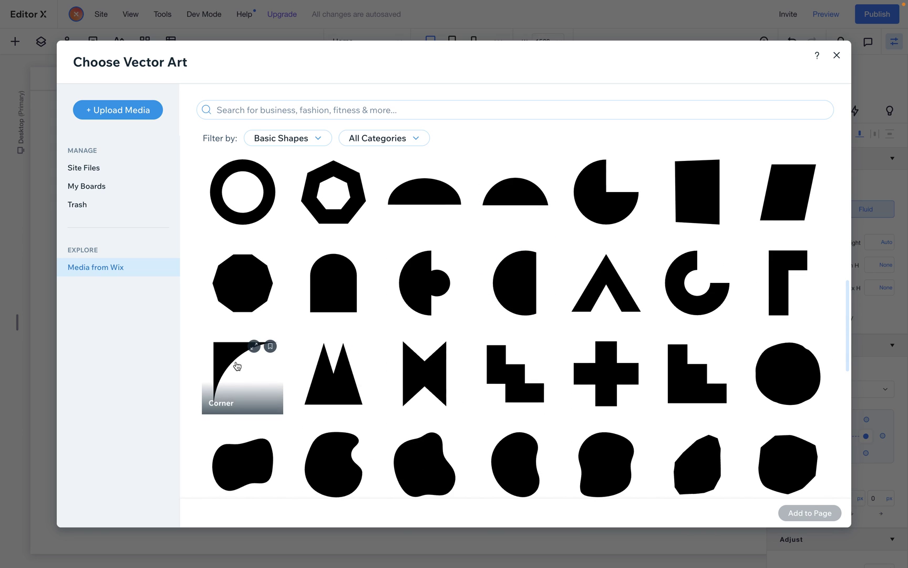
double_click(237, 366)
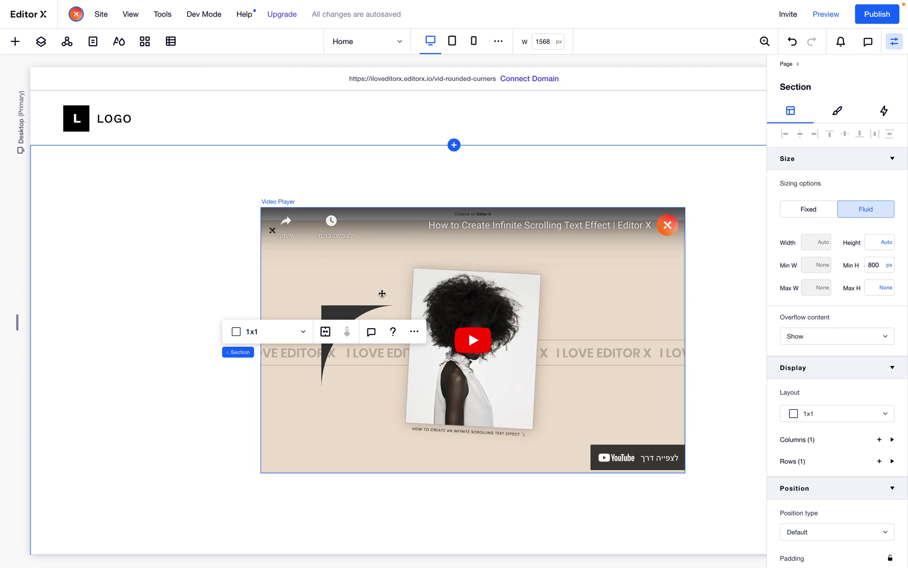
- Give the new corner shape a fixed 50 × 50 px size
left_click(342, 313)
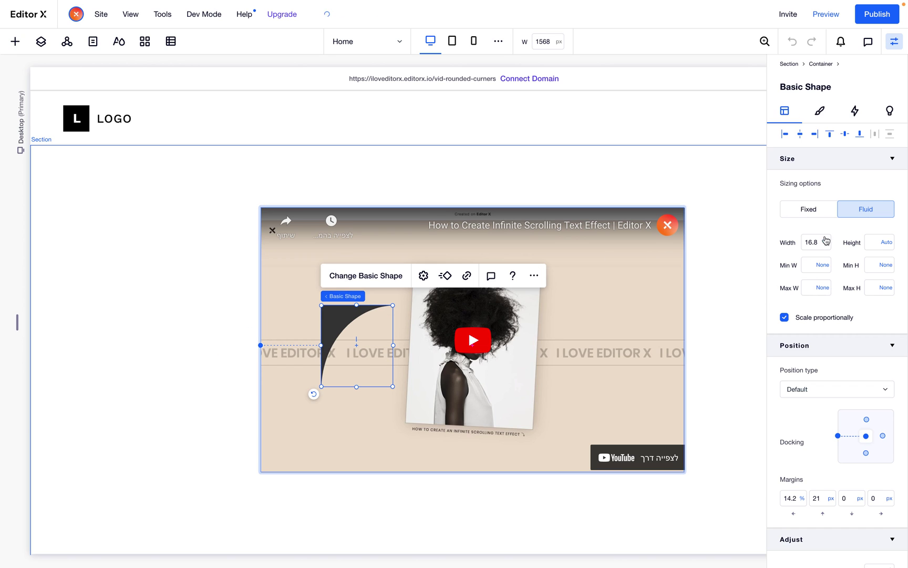
left_click(810, 210)
left_click(825, 247)
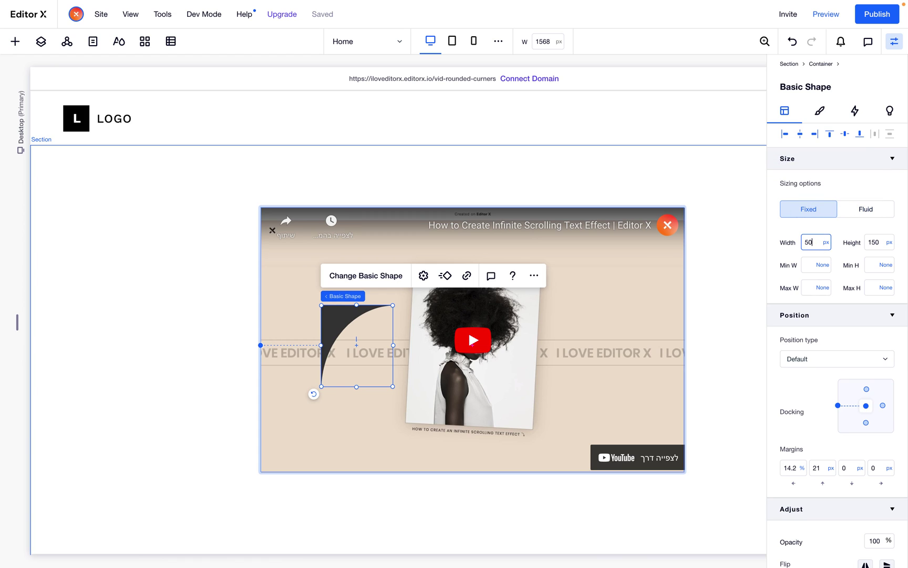
key("Tab")
type("50")
key("Tab")
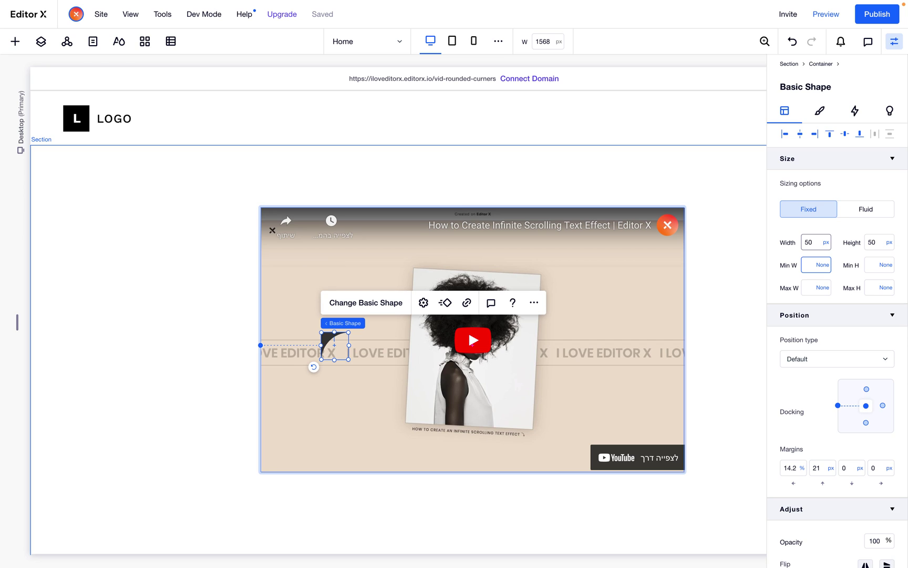
- Turn on Keep original proportions and set the shape's height to Auto
left_click(423, 303)
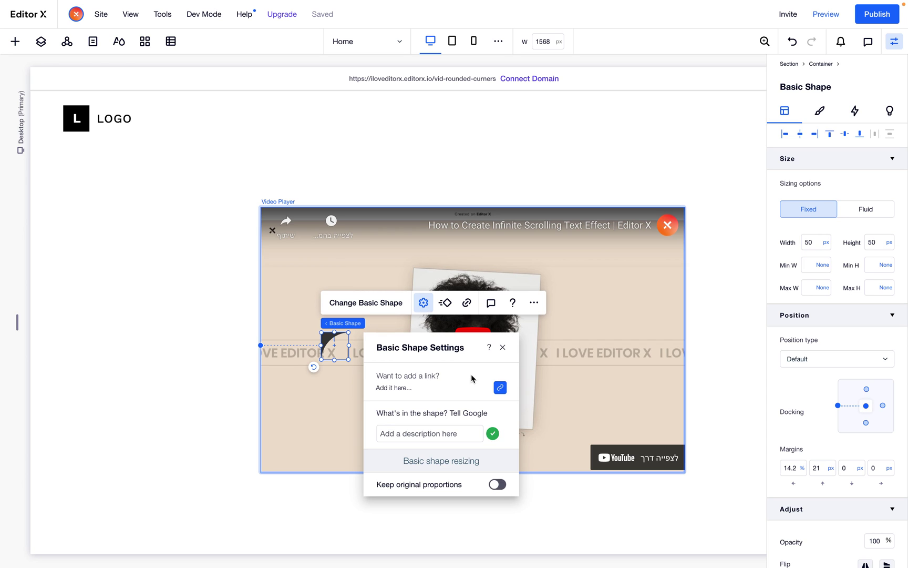
left_click(498, 485)
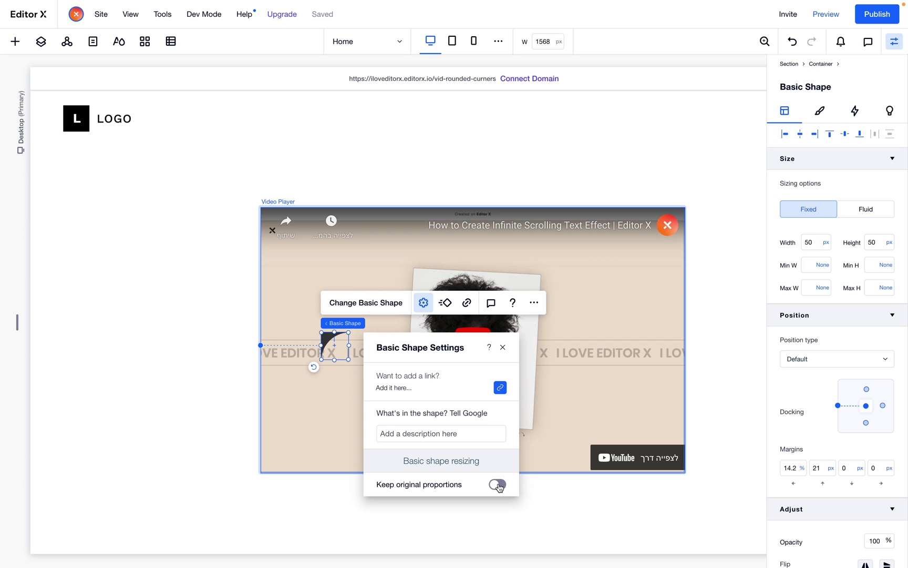
left_click(503, 348)
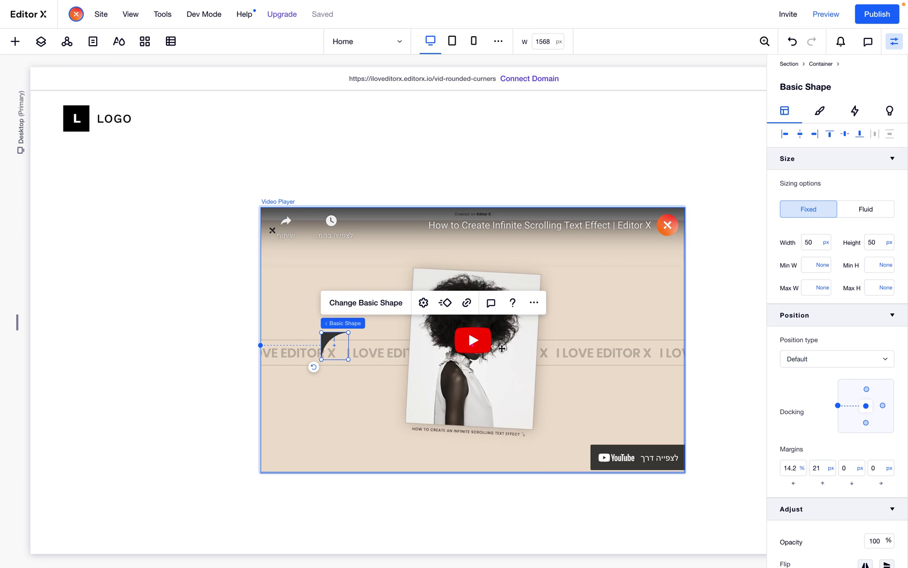
left_click(890, 245)
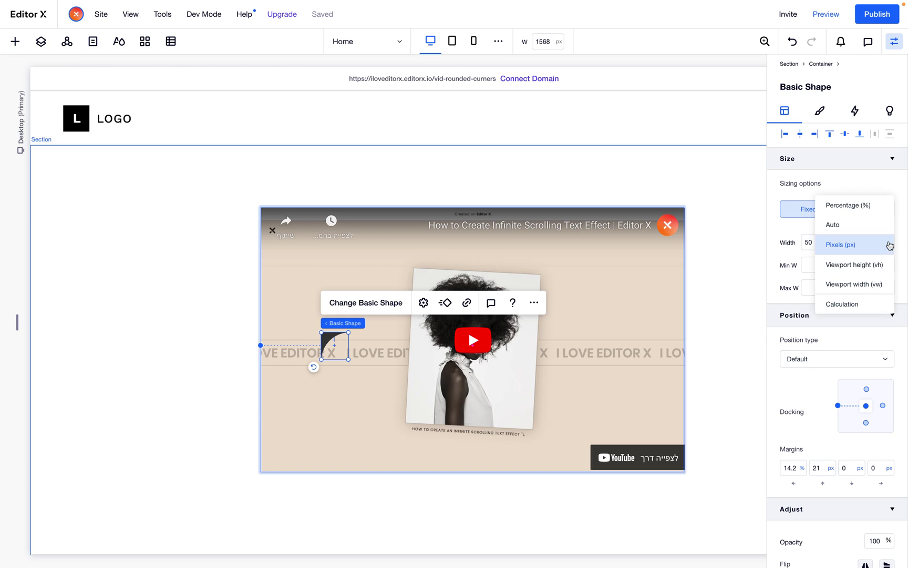
left_click(864, 226)
left_click(819, 242)
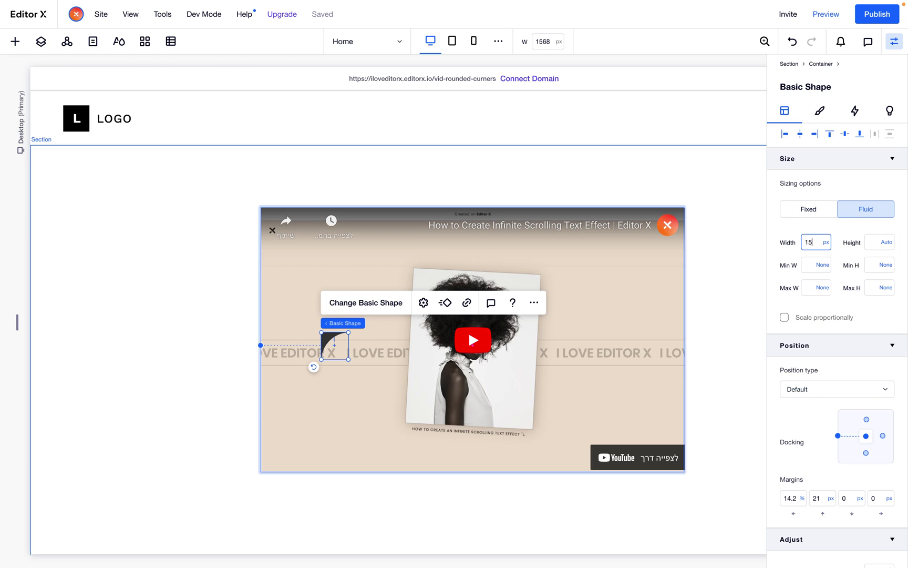
- Try a 150 px width, then return the corner shape to 50 px wide
type("150")
key("Return")
left_click(822, 243)
key("Return")
- Dock the shape into the container's top-left corner and shrink it to 30 px wide
left_click(785, 135)
left_click(831, 134)
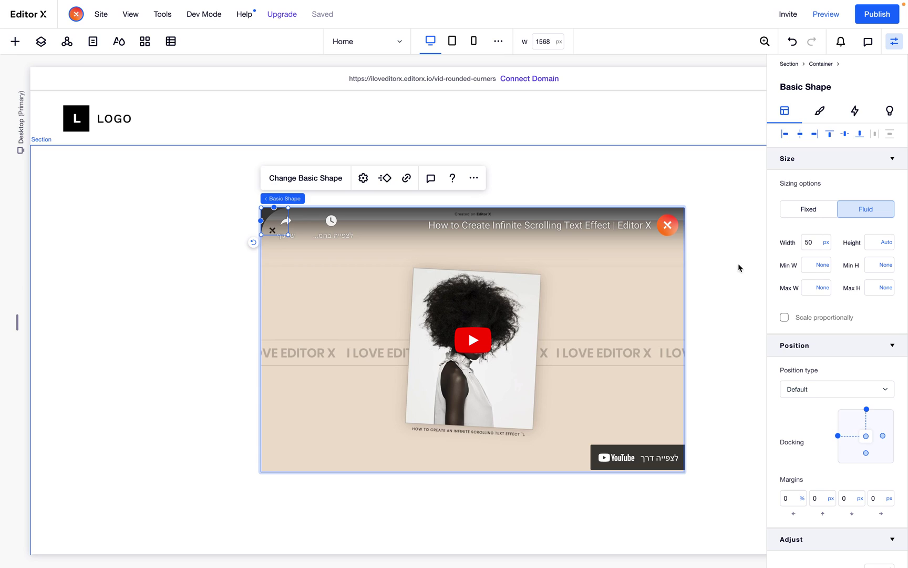
left_click(828, 246)
key("Return")
- Set the top-left corner shape's fill to white (#FFFFFF) at 100% opacity
left_click(171, 244)
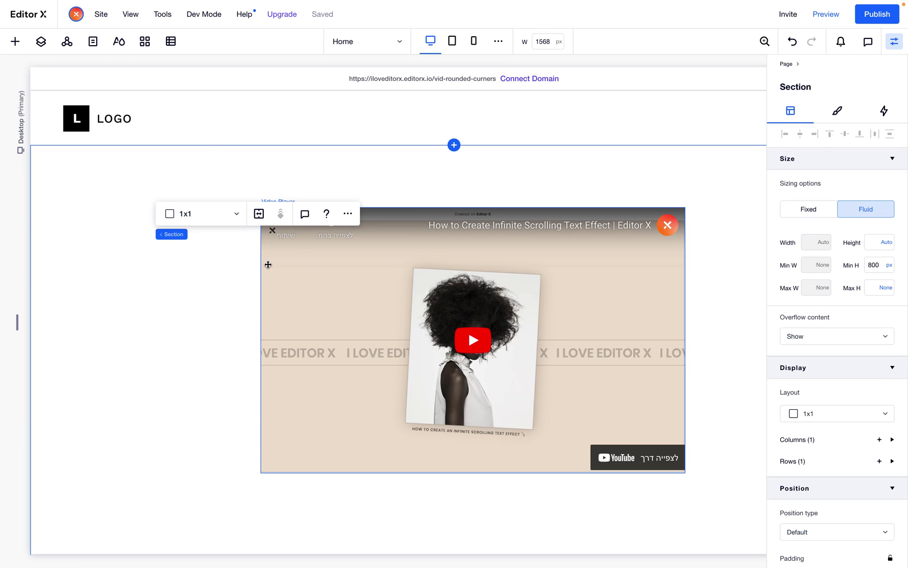
left_click(210, 132)
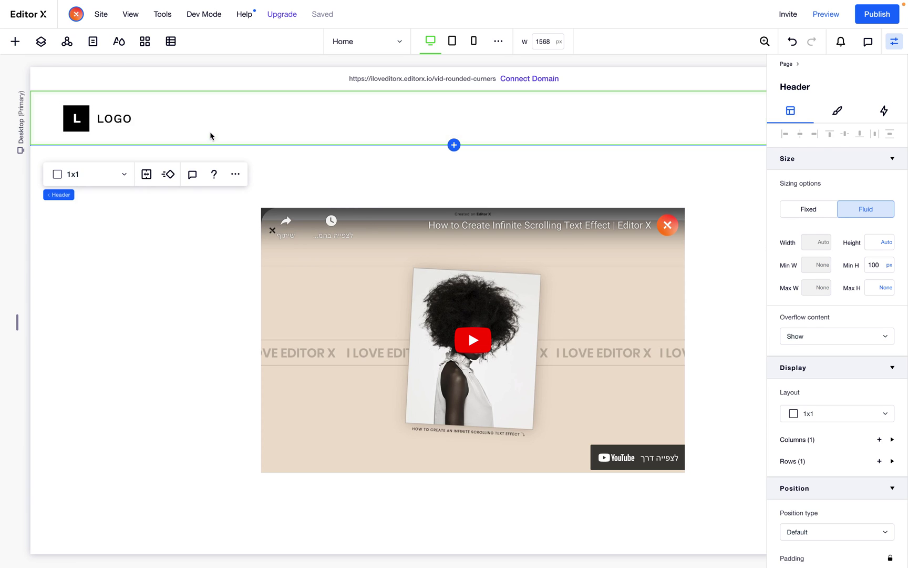
left_click(271, 212)
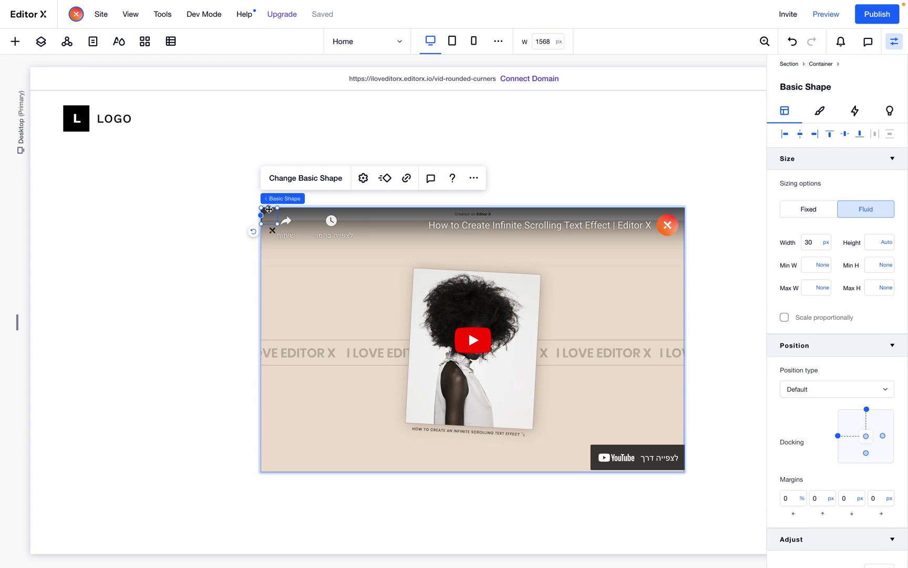
left_click(819, 113)
left_click(789, 181)
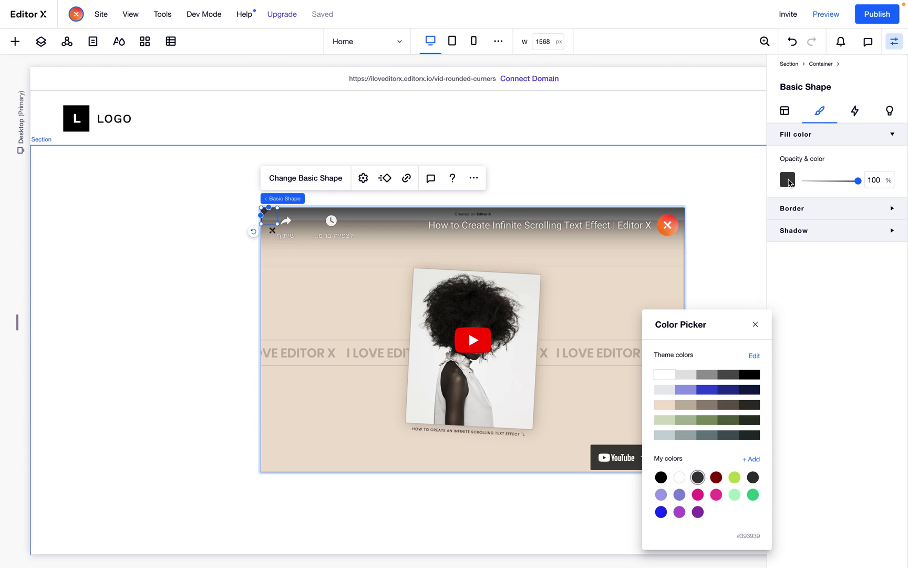
left_click(664, 375)
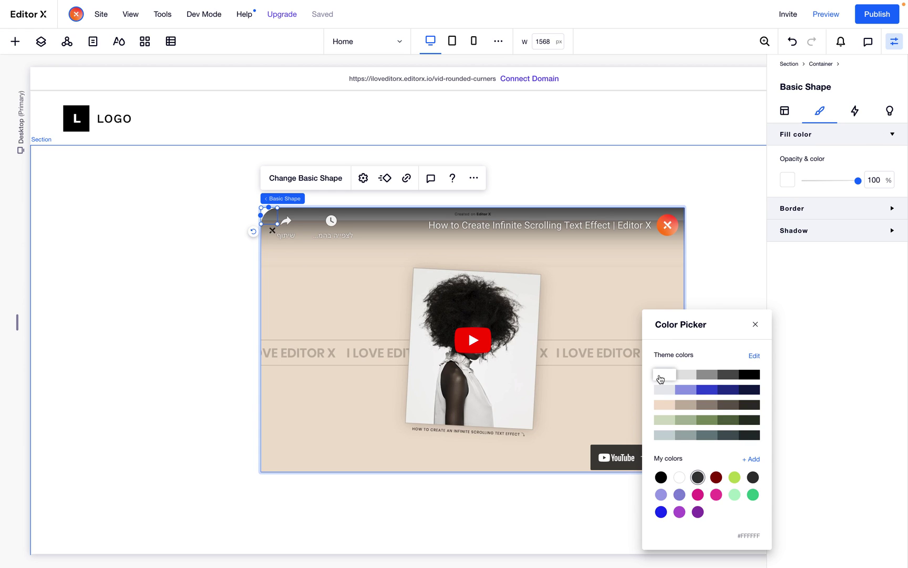
left_click(735, 251)
left_click(741, 199)
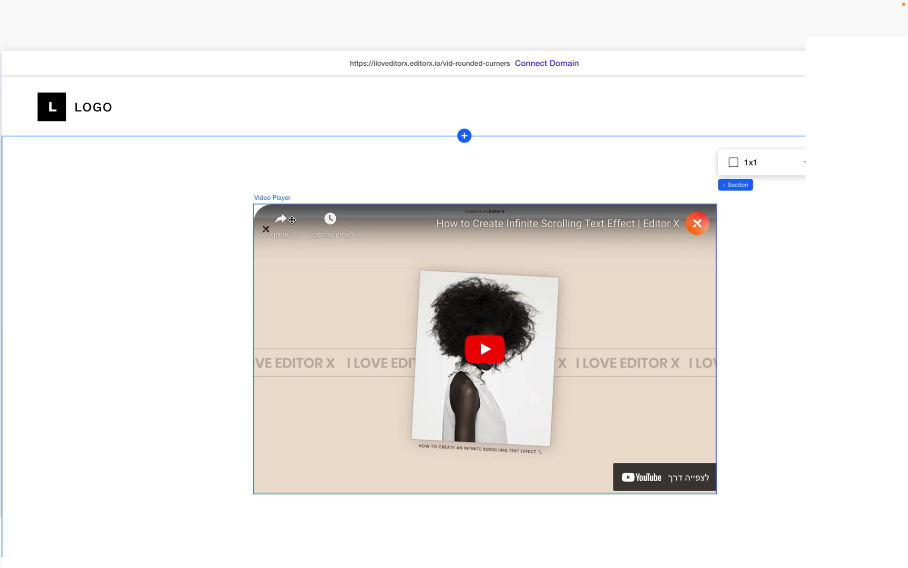
left_click(283, 217)
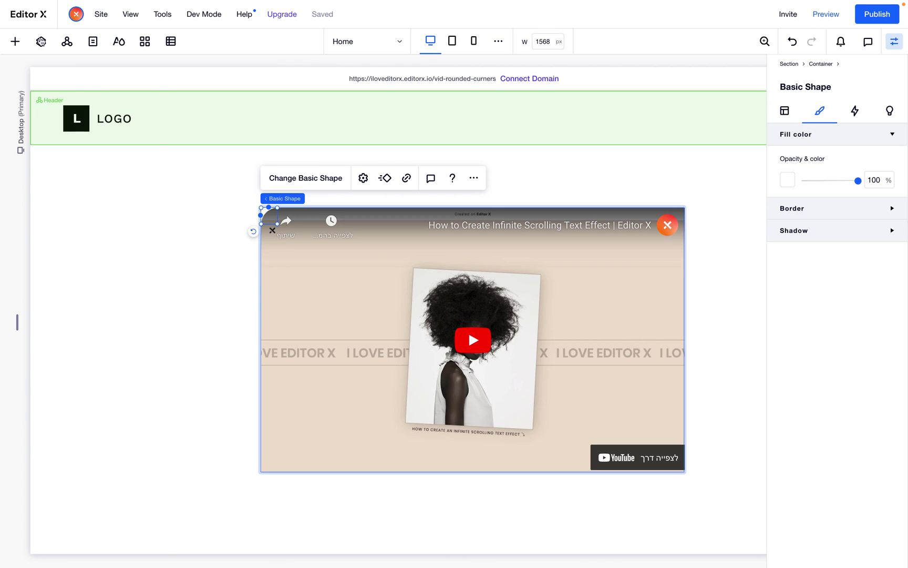
left_click(41, 41)
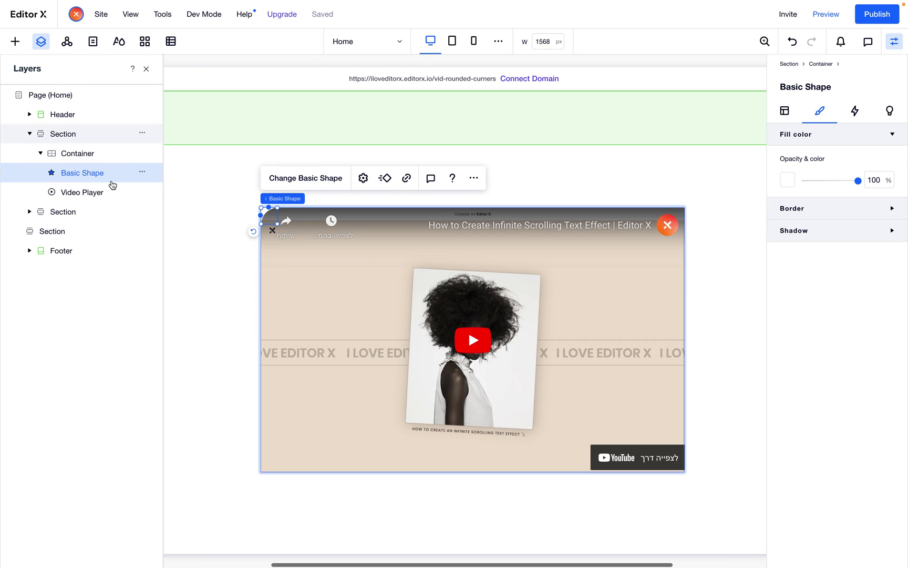
left_click(76, 193)
left_click(75, 153)
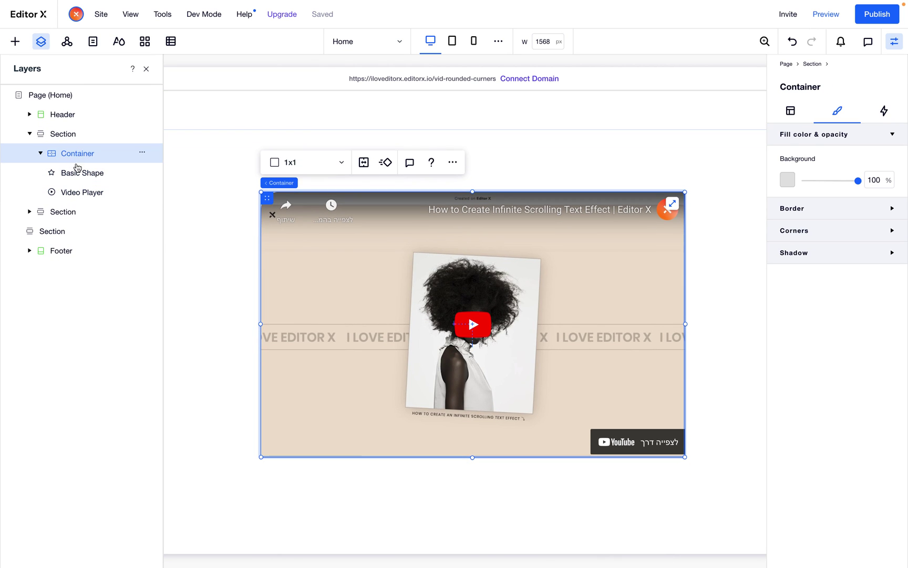
left_click(78, 173)
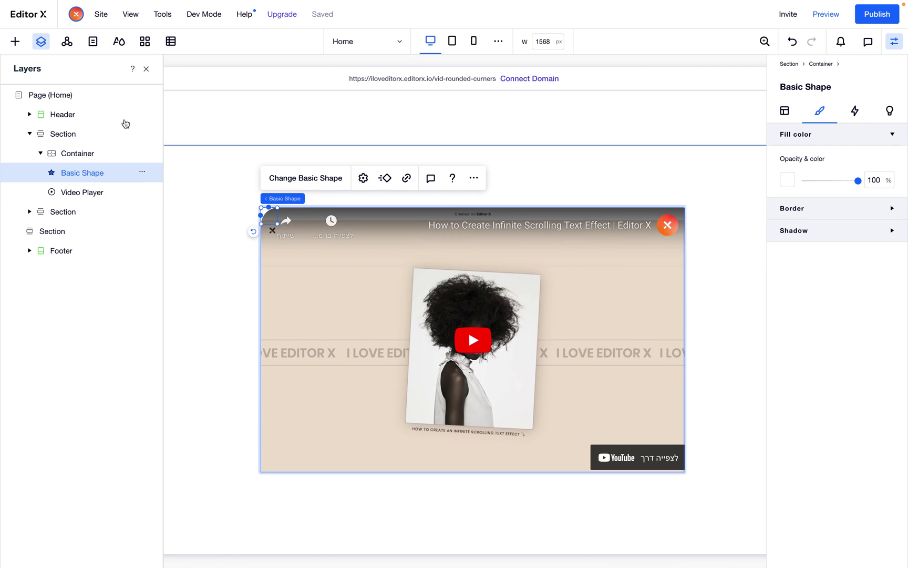
left_click(147, 70)
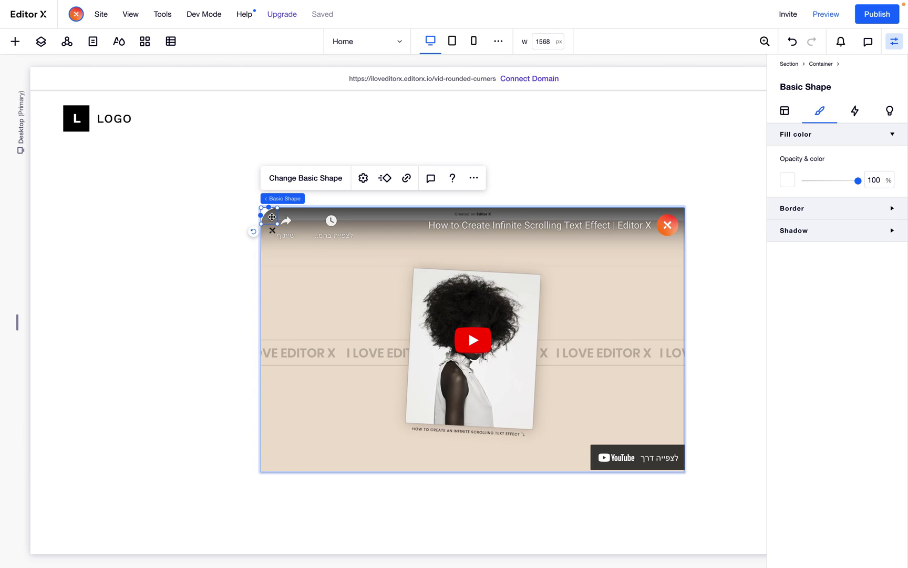
- Align the corner shape copy right and top to sit in the video's top-right corner
left_click_drag(266, 211, 278, 223)
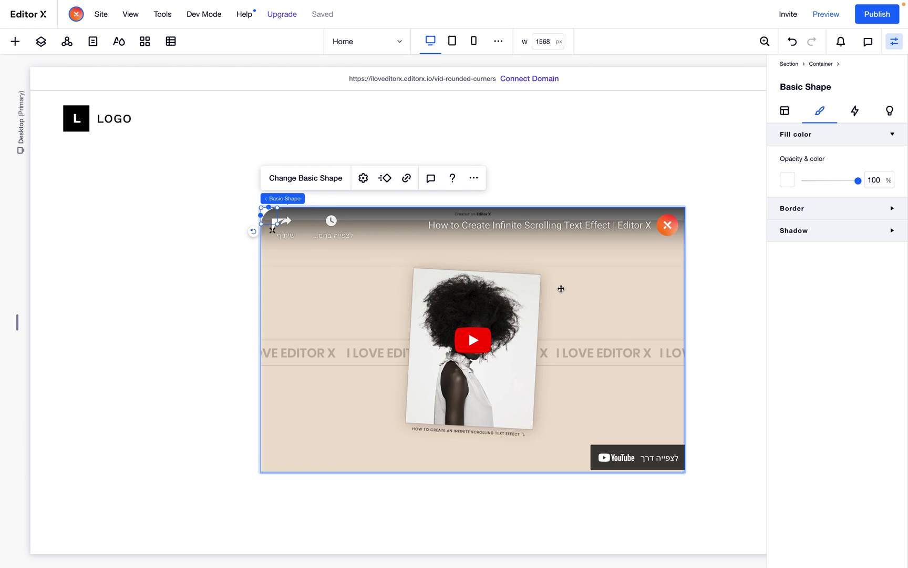
left_click(785, 110)
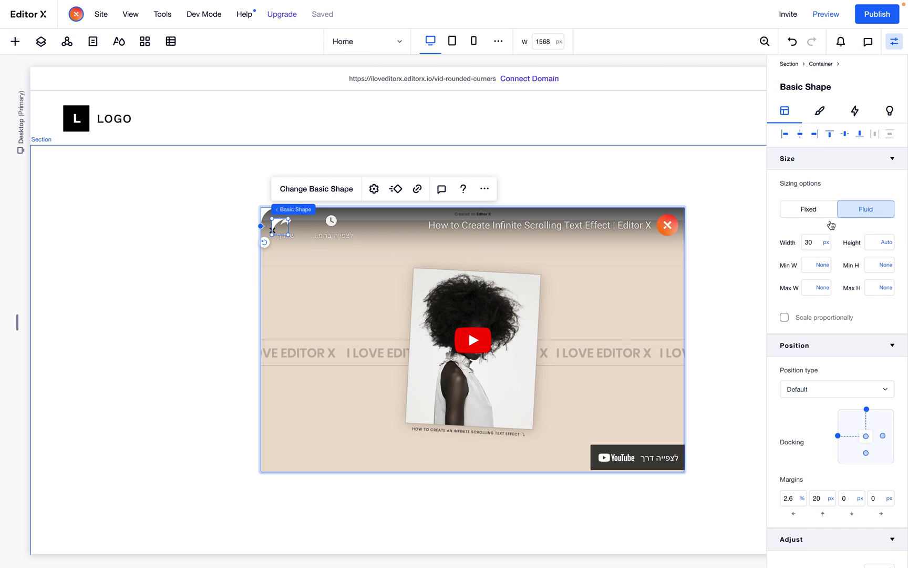
left_click(814, 134)
left_click(830, 134)
scroll(840, 402, "down", 1)
scroll(841, 402, "down", 3)
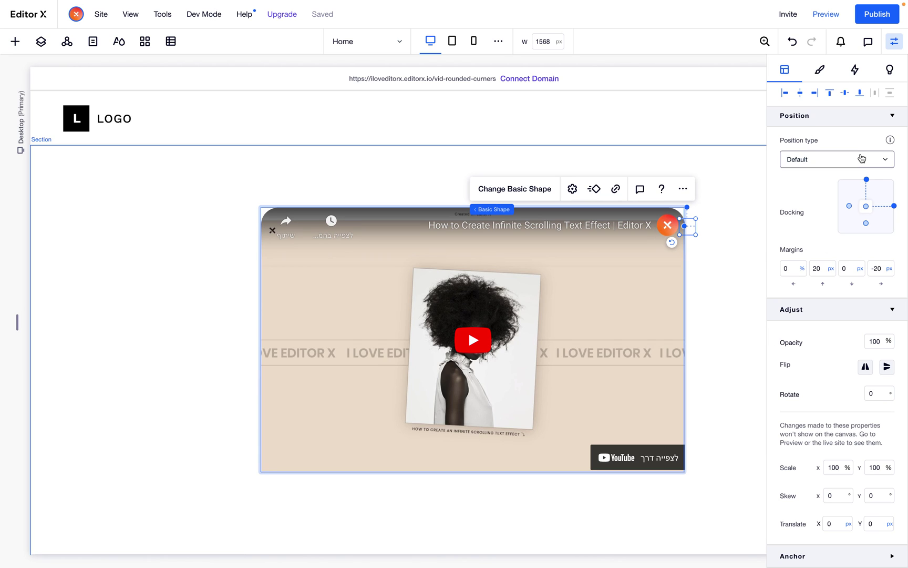
- Dock the shape to the bottom with 0 right margin, flipped horizontally and vertically
left_click(865, 230)
left_click(873, 271)
type("0")
key("Return")
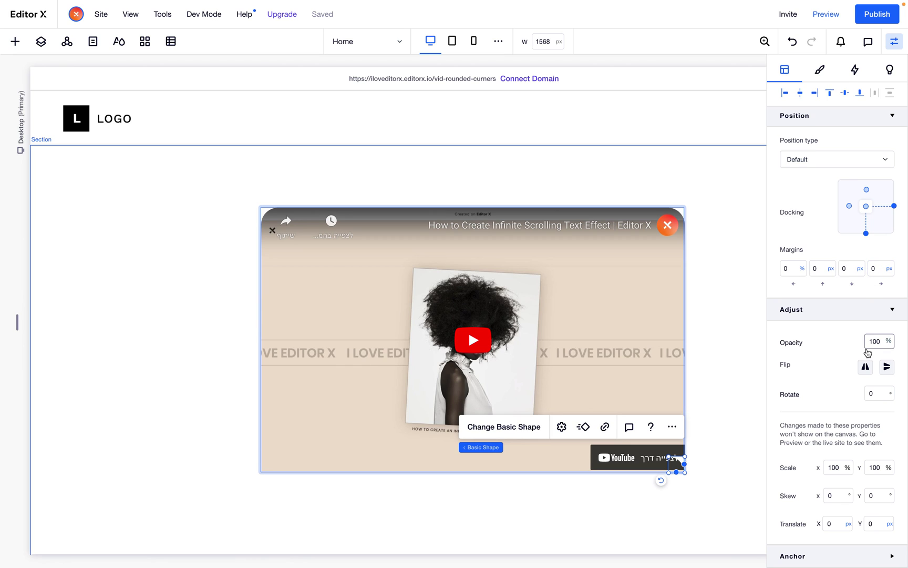
left_click(866, 371)
left_click(886, 369)
- Align the shape left and bottom, flipped to fit the bottom-left corner
left_click(785, 93)
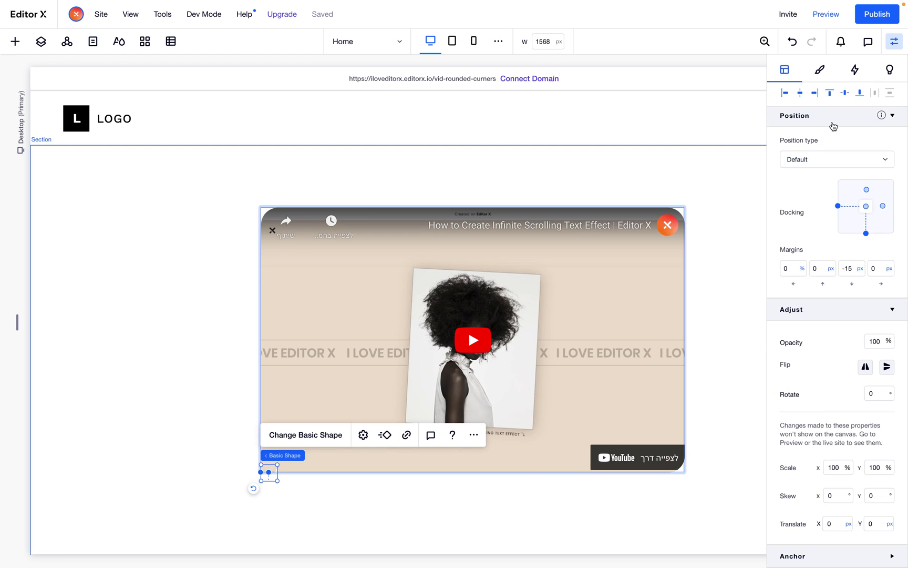
left_click(860, 95)
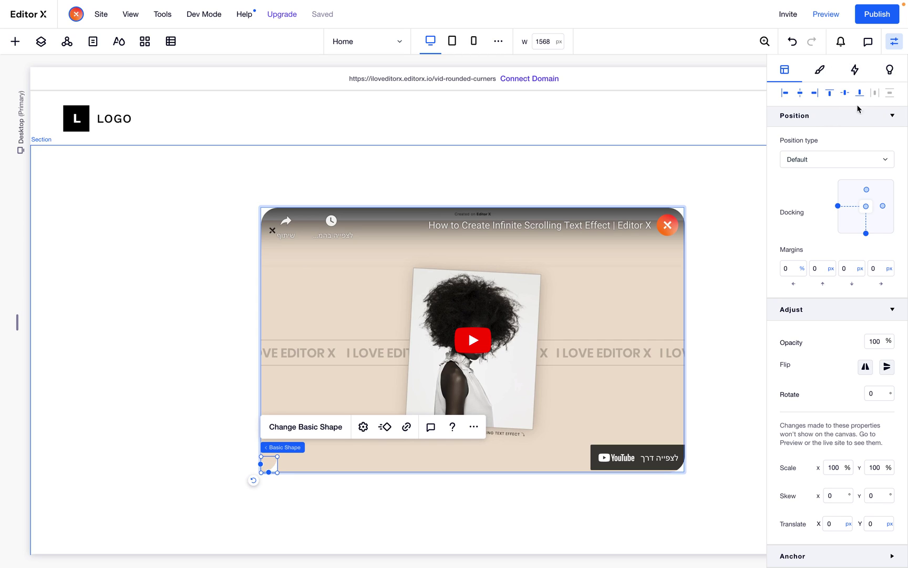
left_click(866, 368)
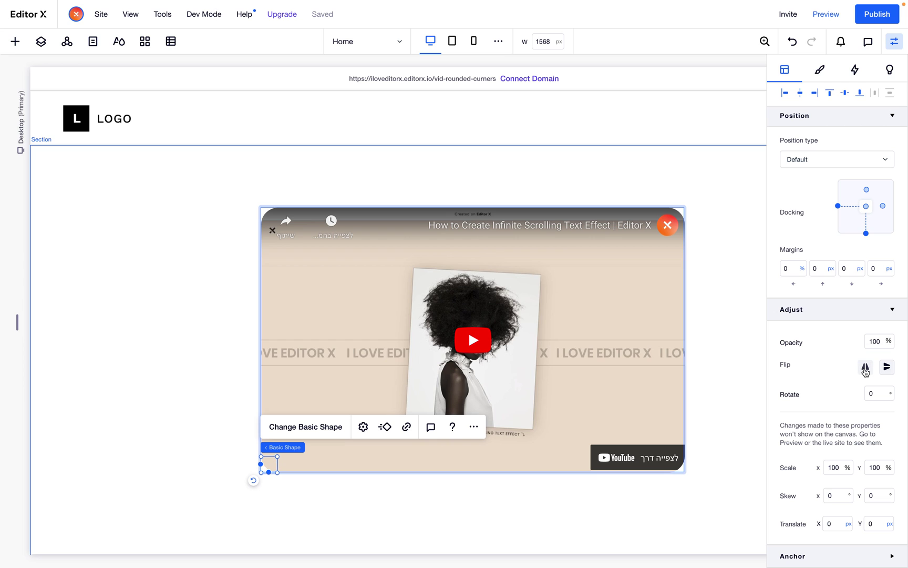
left_click(828, 14)
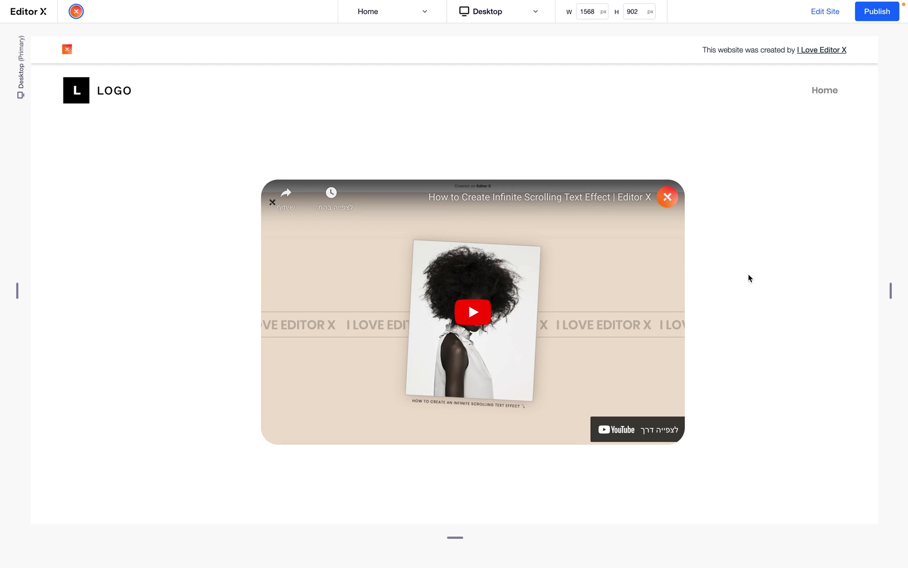
left_click(472, 313)
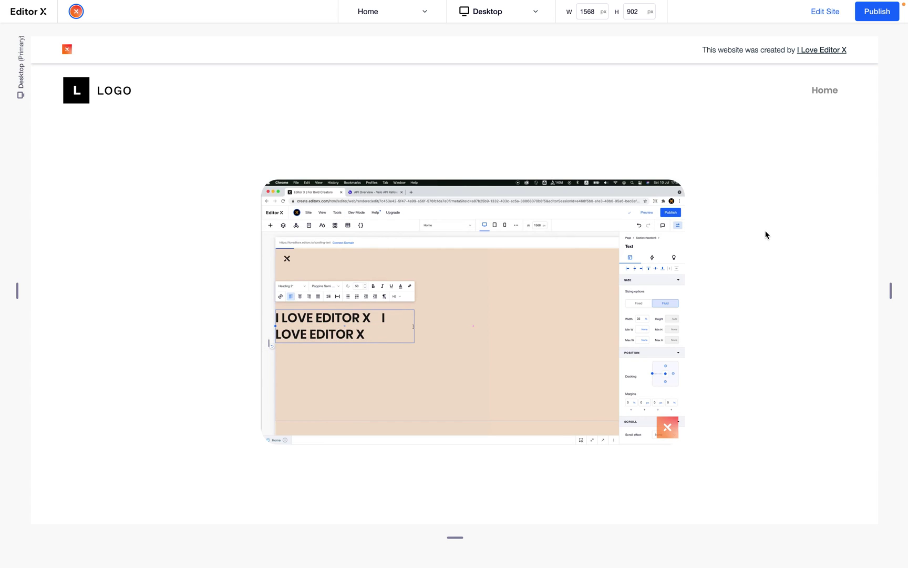
left_click(535, 309)
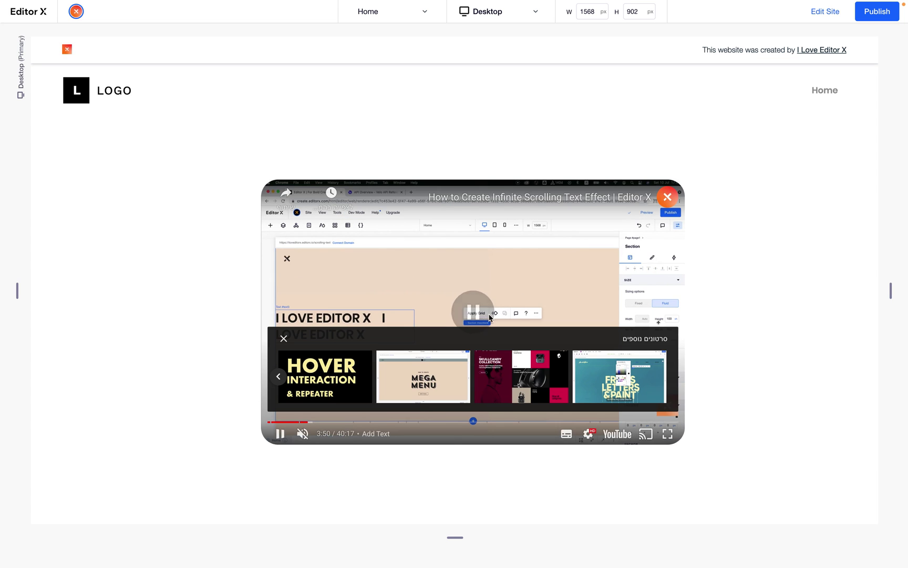
left_click(822, 20)
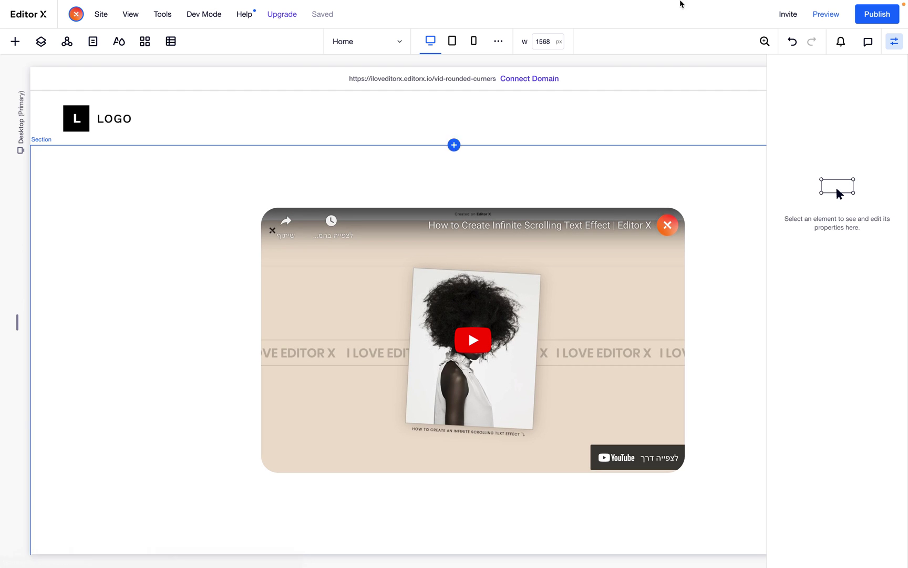